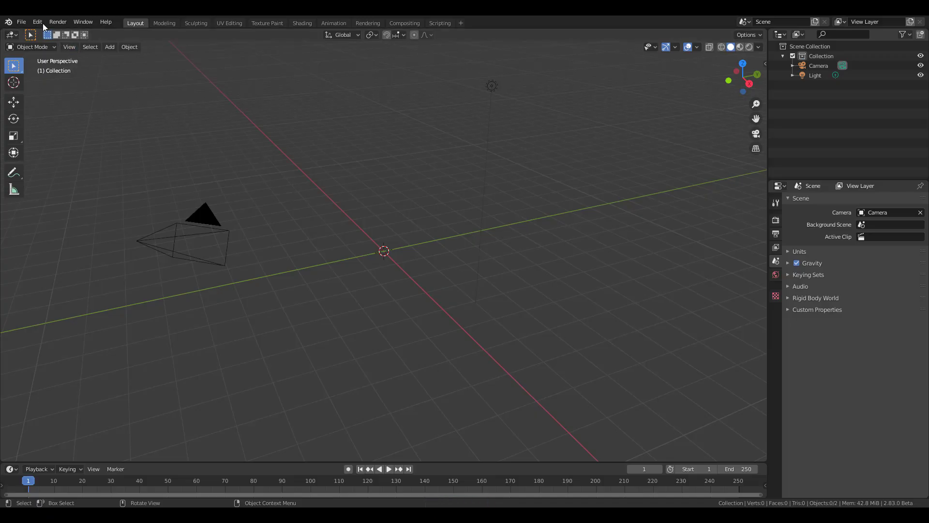
Add a True Terrain landscape mesh to the scene and expand its Another Noise Tool settings
left_click(38, 21)
left_click(63, 159)
key("n")
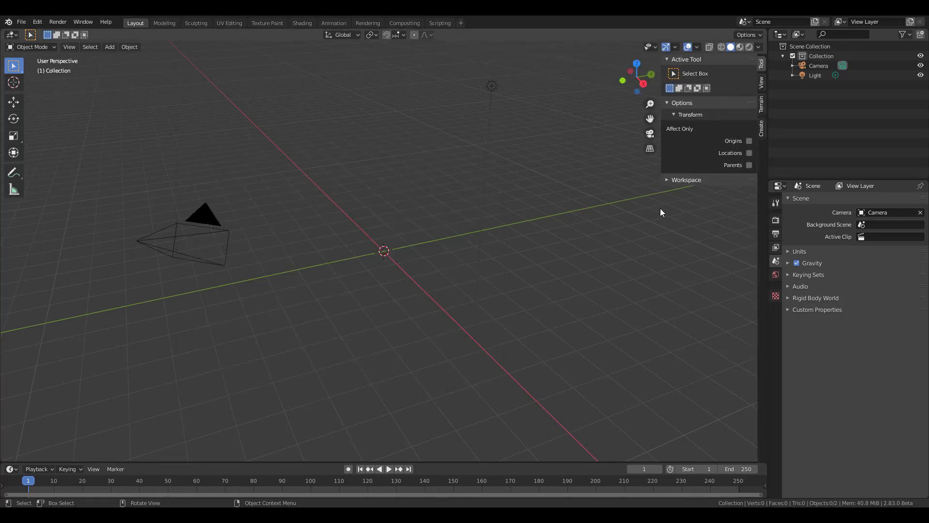
left_click(764, 109)
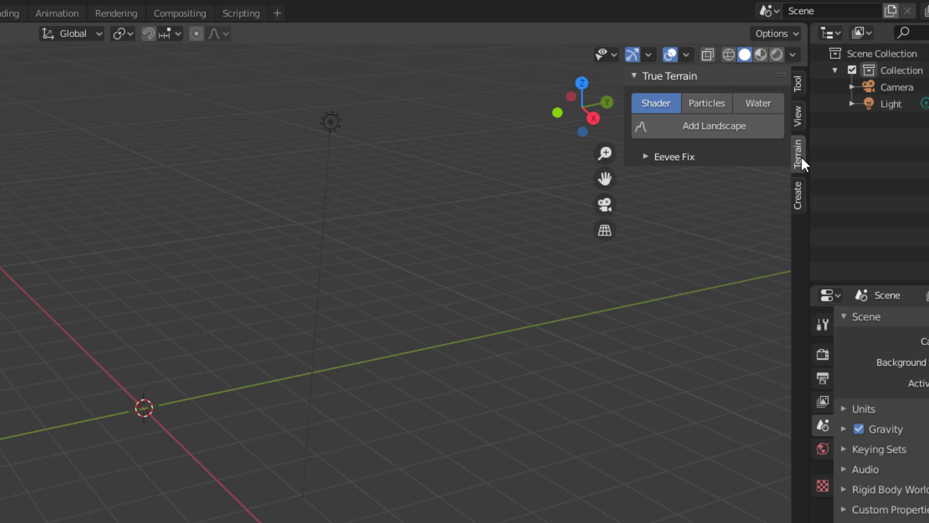
left_click(699, 127)
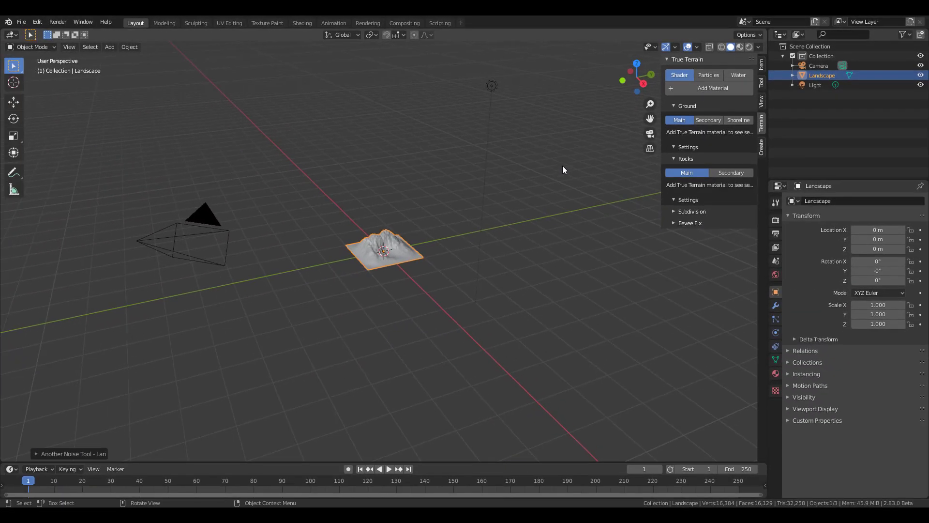
scroll(388, 237, "up", 5)
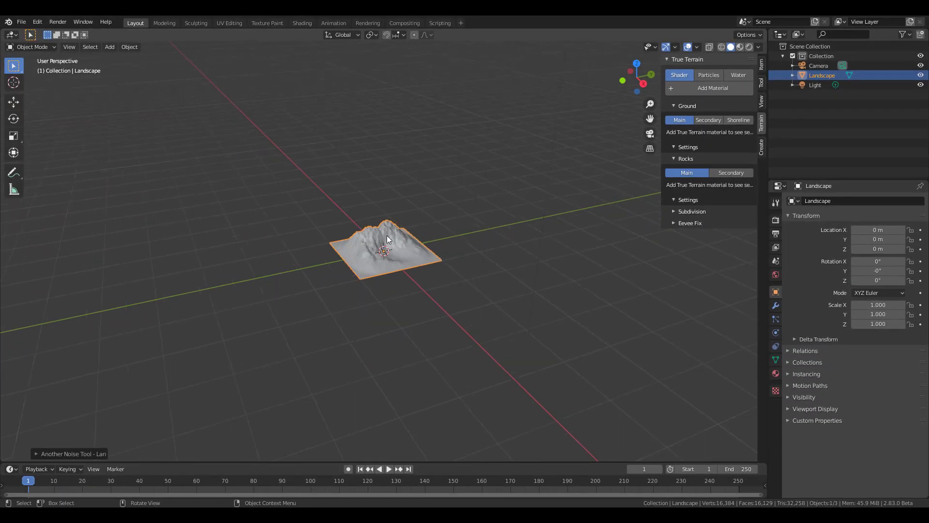
scroll(382, 233, "up", 4)
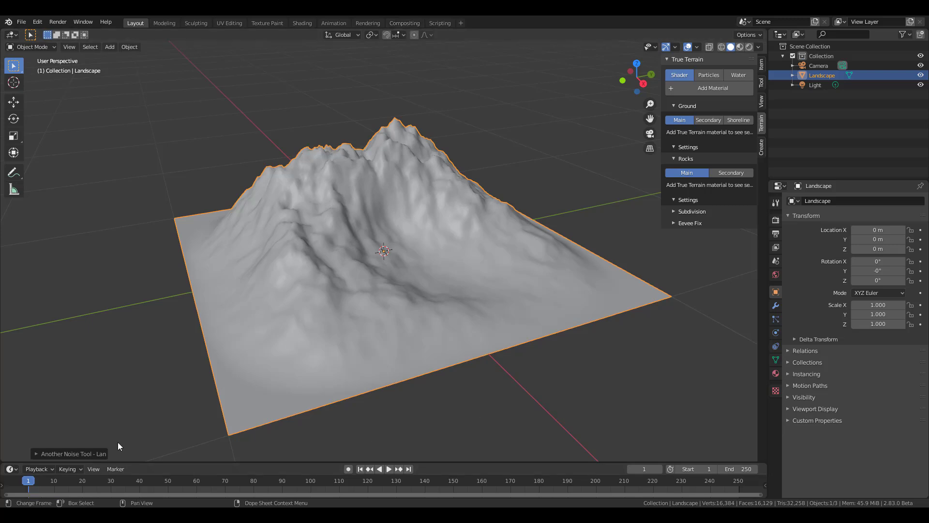
left_click(44, 455)
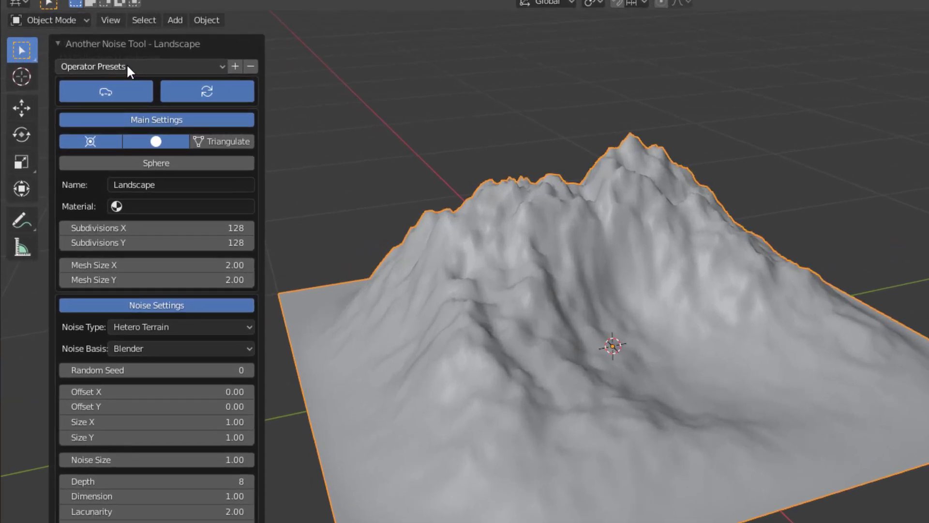
Try the Abstract and Gully operator presets on the landscape and look at each shape
left_click(129, 67)
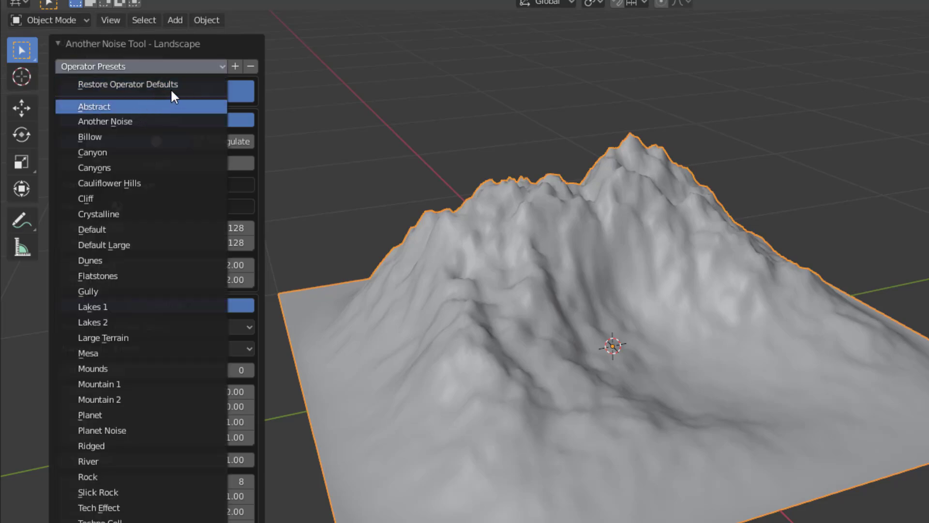
left_click(182, 104)
scroll(664, 346, "down", 5)
middle_click_drag(638, 345, 560, 343)
scroll(560, 342, "up", 5)
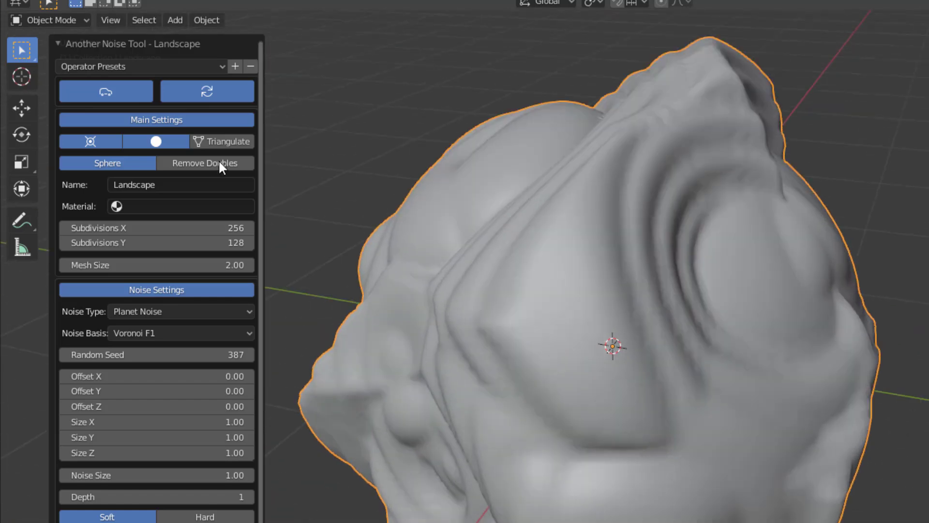
left_click(129, 66)
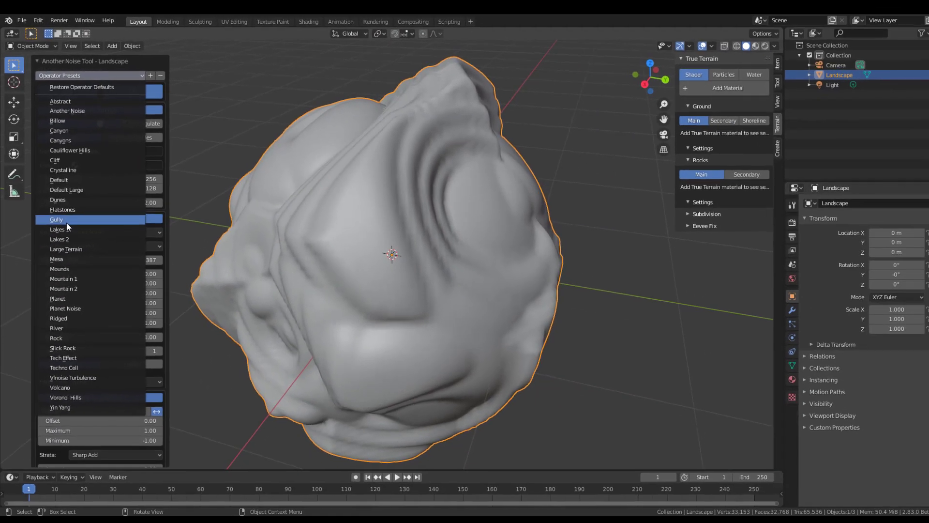
left_click(65, 220)
middle_click_drag(431, 296, 564, 222)
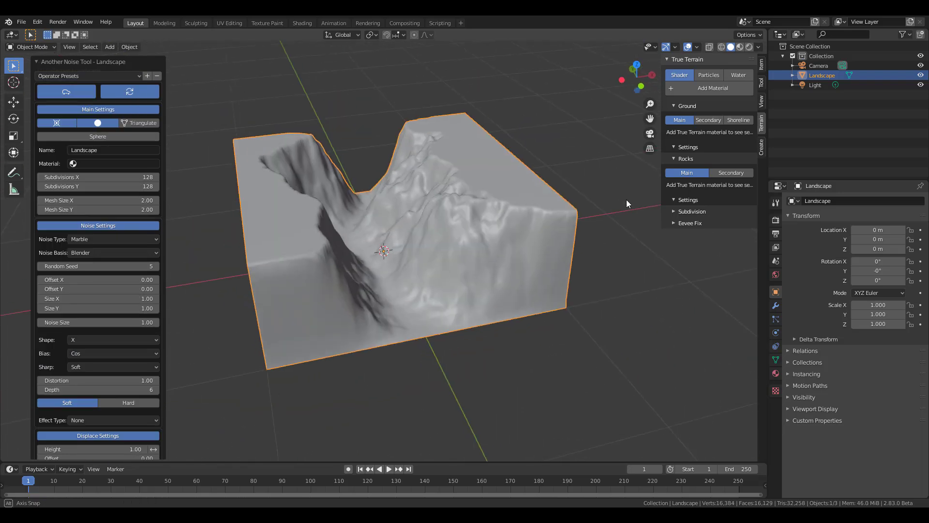
Try the Slick Rock and Mountain 1 operator presets on the landscape
left_click(83, 76)
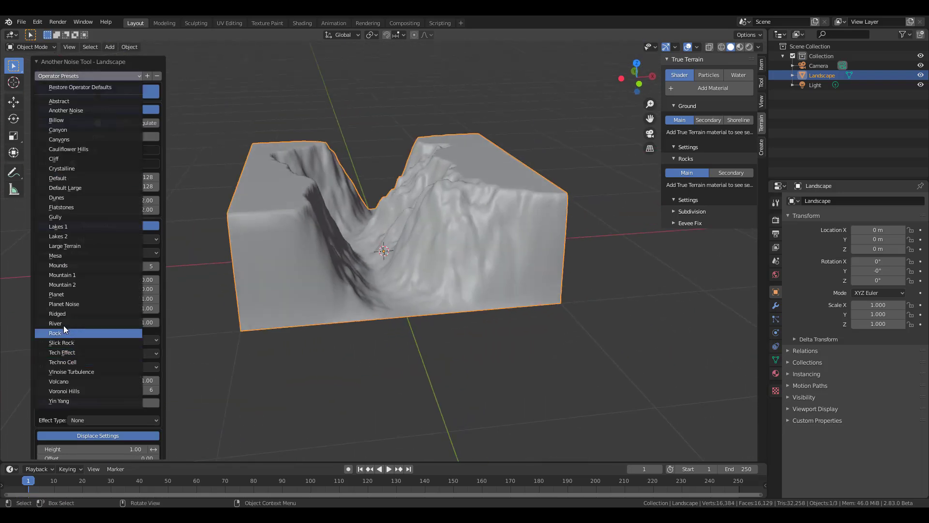
left_click(144, 340)
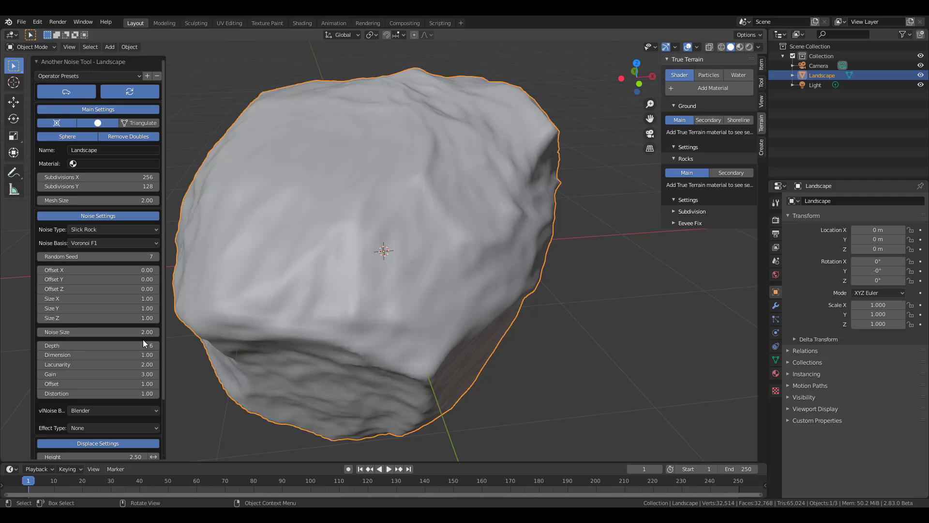
left_click(92, 76)
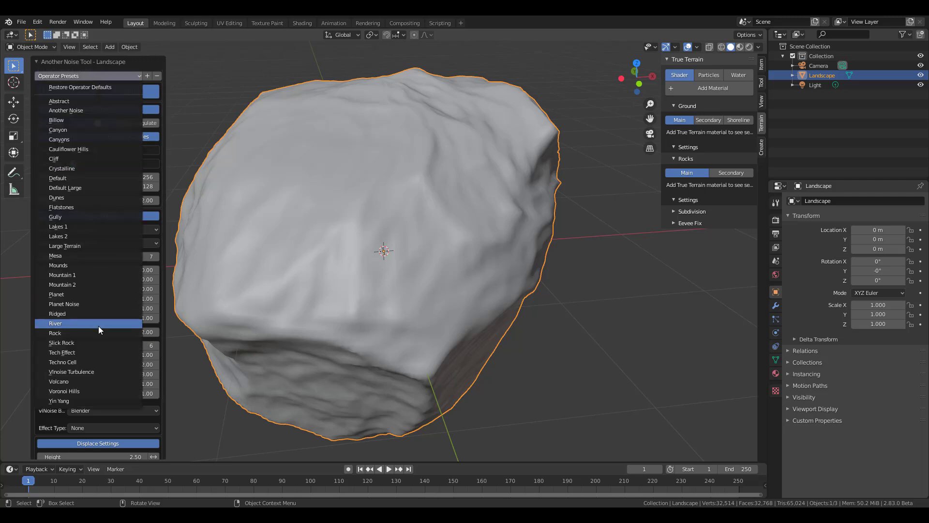
left_click(79, 277)
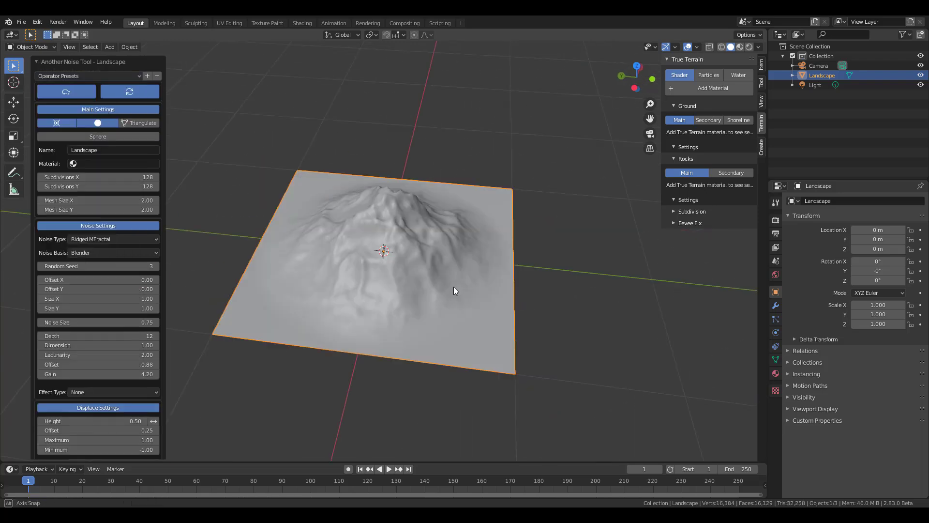
Apply the Canyon operator preset to the landscape and inspect the terrain up close
left_click(86, 76)
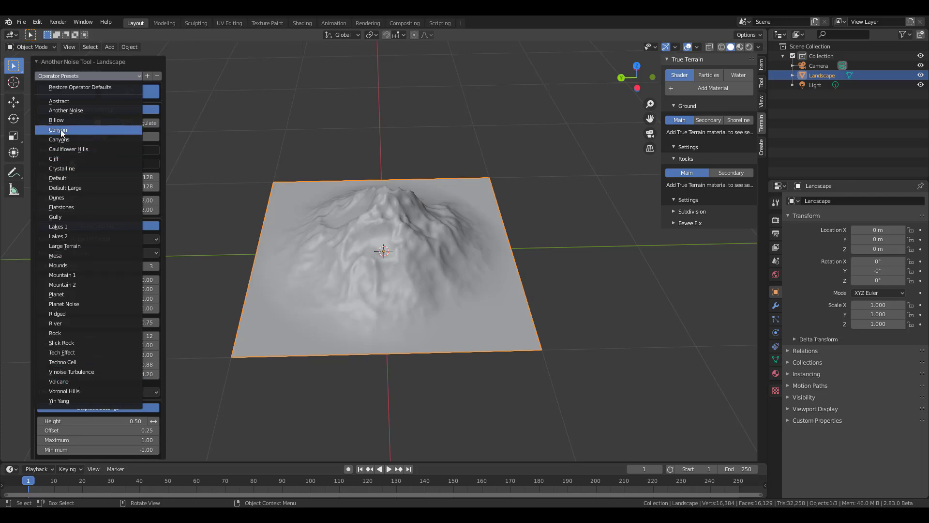
left_click(58, 130)
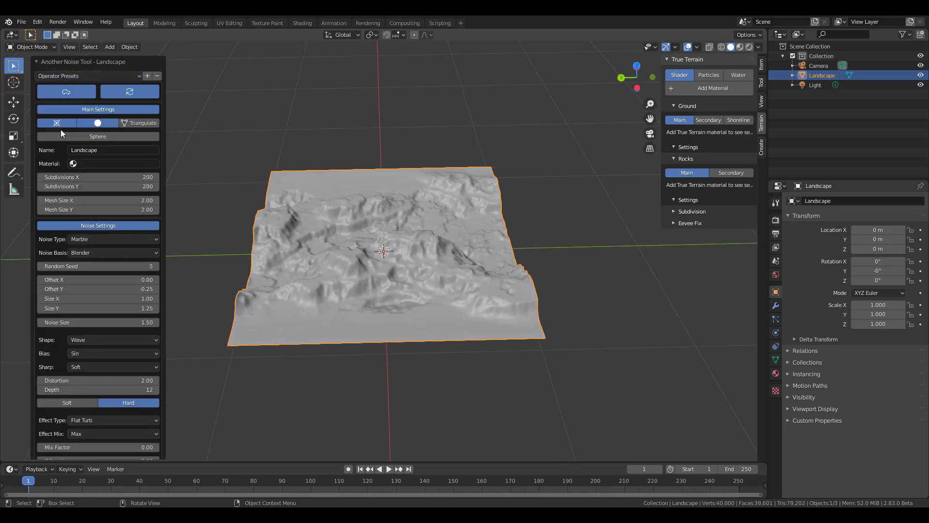
scroll(431, 237, "up", 5)
middle_click_drag(436, 240, 512, 213)
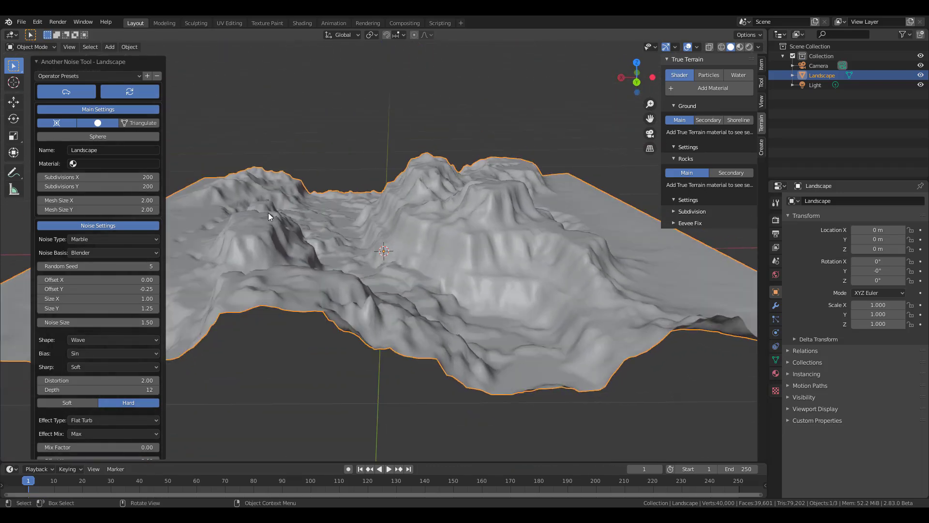
Try the Noise Rocks and Multi Fractal noise types on the canyon terrain, and set the noise type back to Marble
left_click(124, 239)
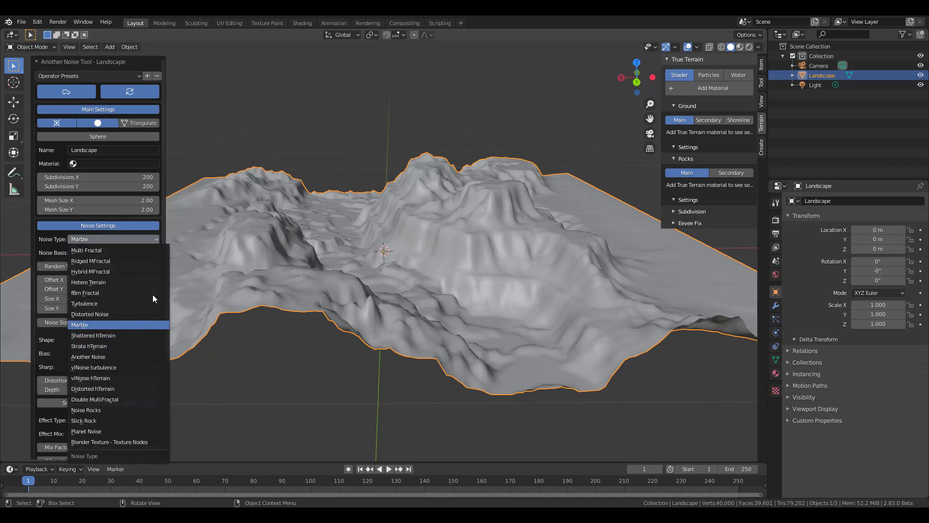
left_click(114, 239)
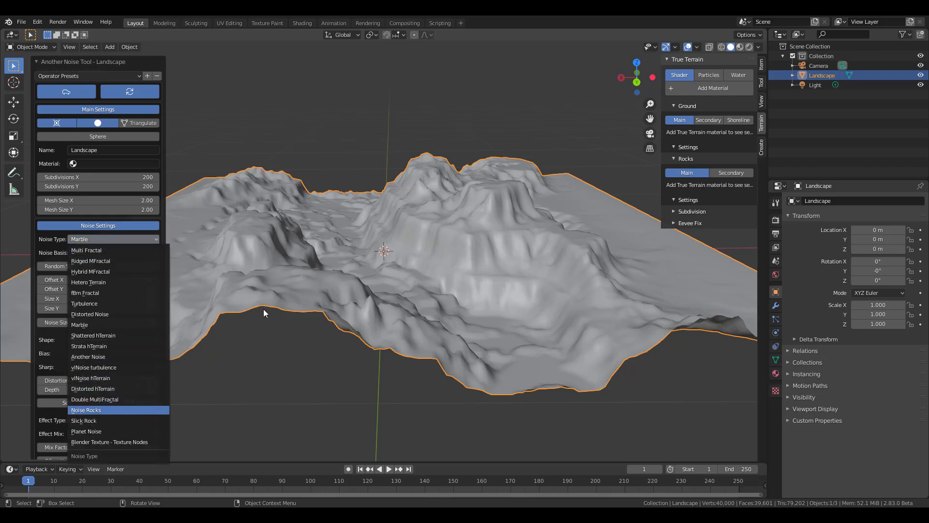
key("Return")
left_click(93, 240)
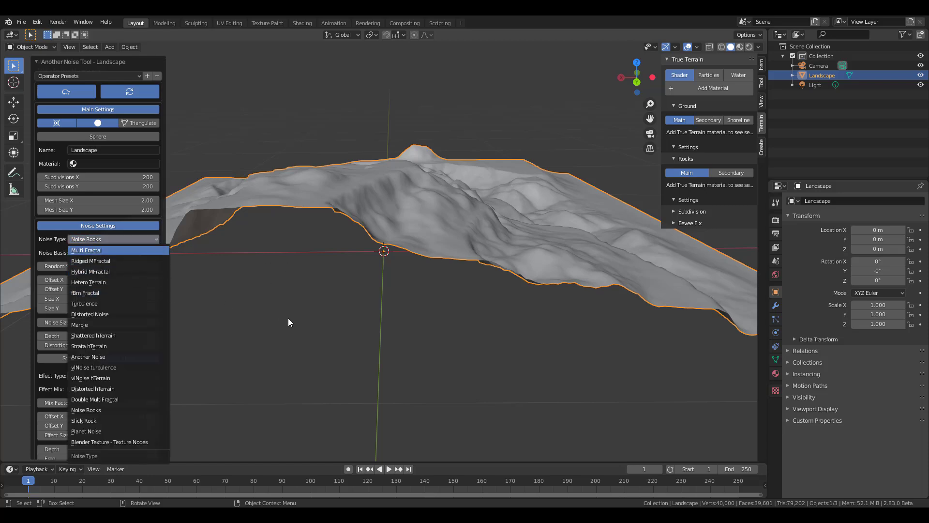
key("Return")
middle_click_drag(280, 318, 392, 272)
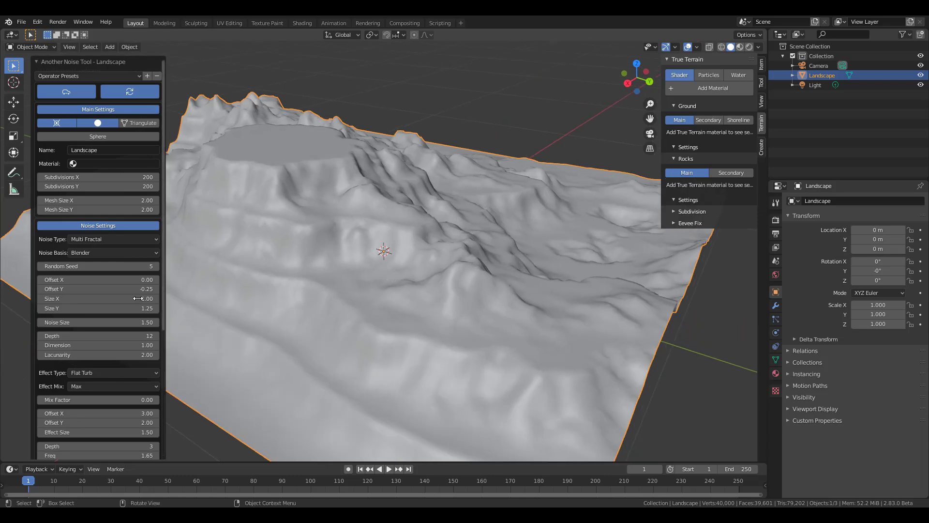
left_click(104, 239)
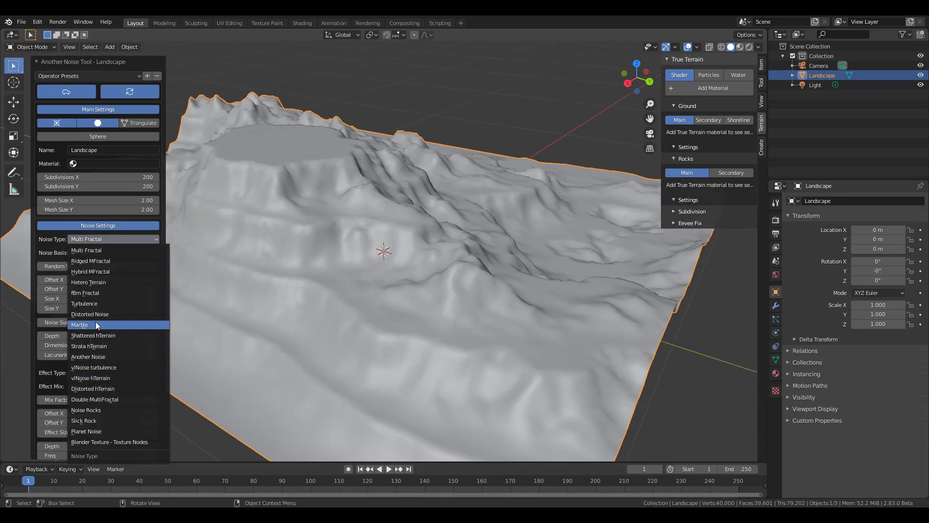
key("Return")
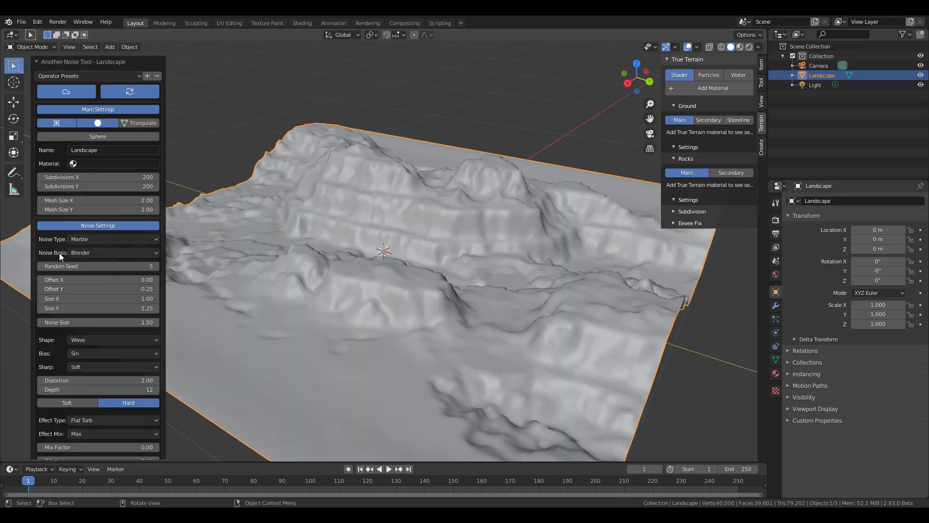
Configure the landscape noise with size 5.00, Soft noise, Gradient effect type and mix factor -1.00, after trying the Dots effect
left_click(100, 253)
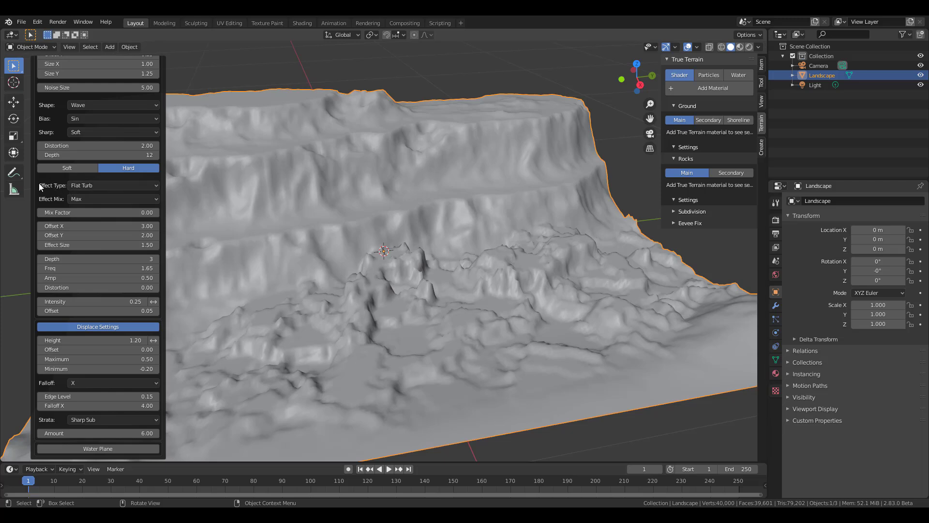
left_click(67, 168)
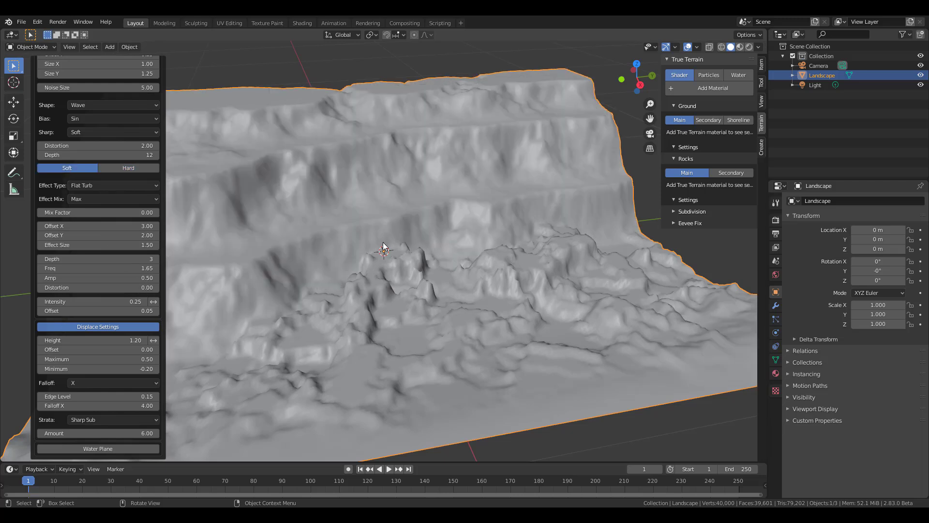
left_click(99, 187)
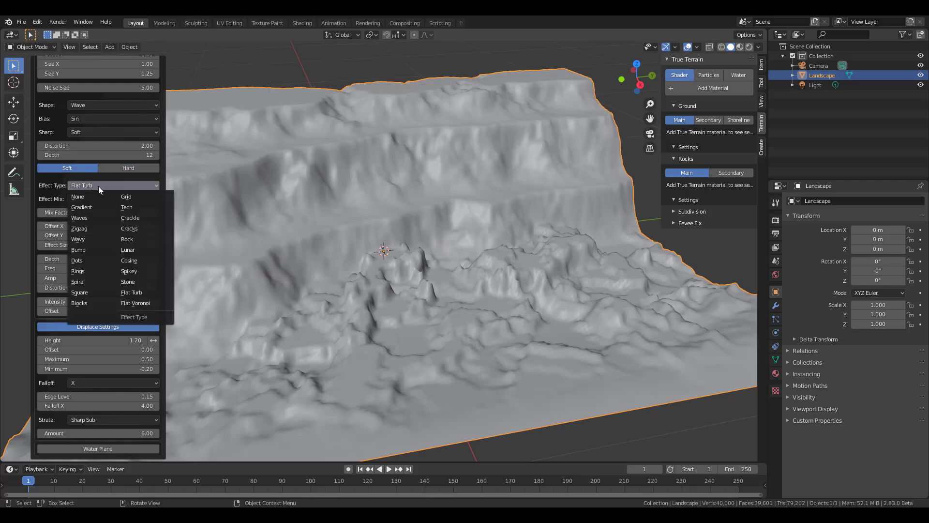
left_click(88, 260)
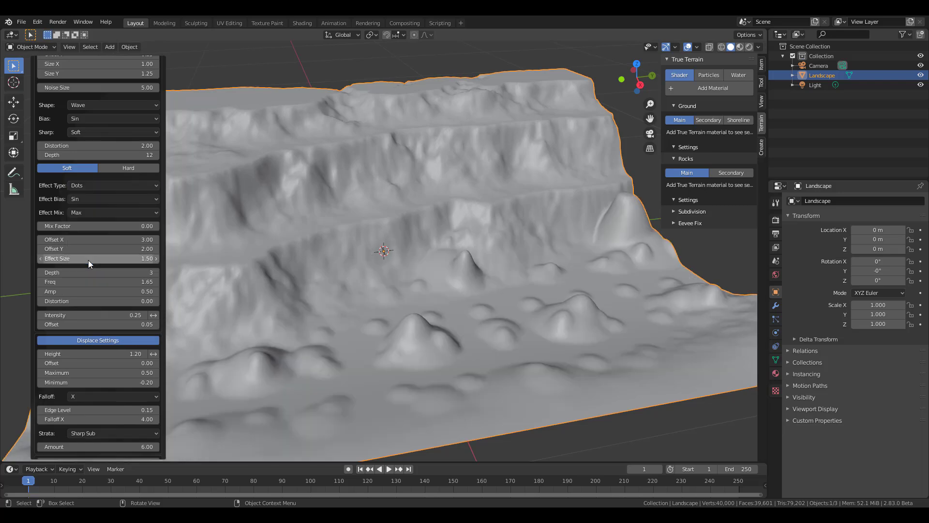
middle_click_drag(367, 347, 427, 343)
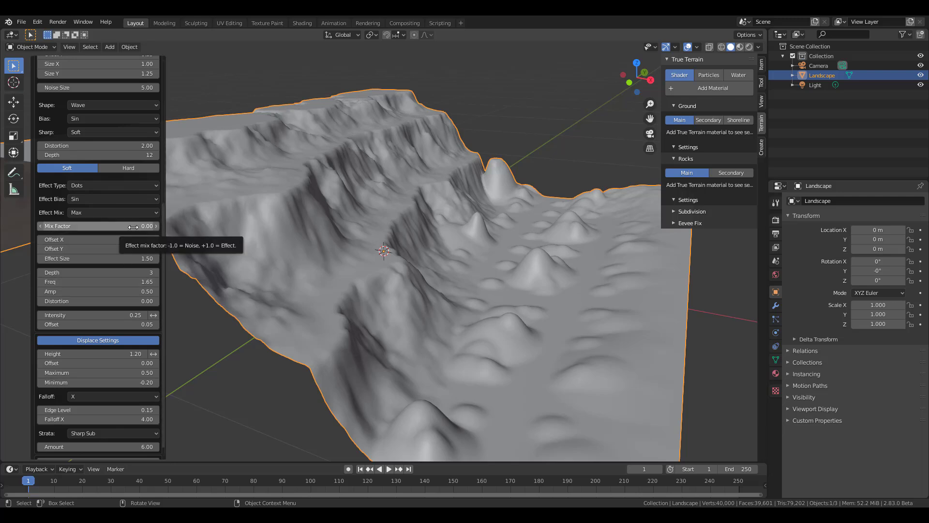
left_click_drag(96, 226, 89, 226)
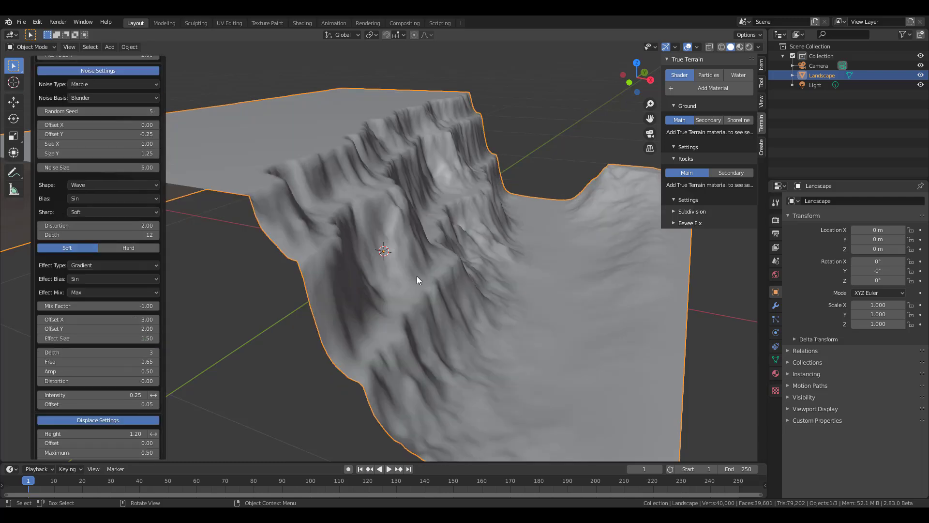
Scale the landscape up uniformly by a factor of about 3.65
middle_click_drag(417, 276, 359, 289)
scroll(391, 251, "down", 6)
left_click(388, 226)
middle_click_drag(388, 226, 408, 245)
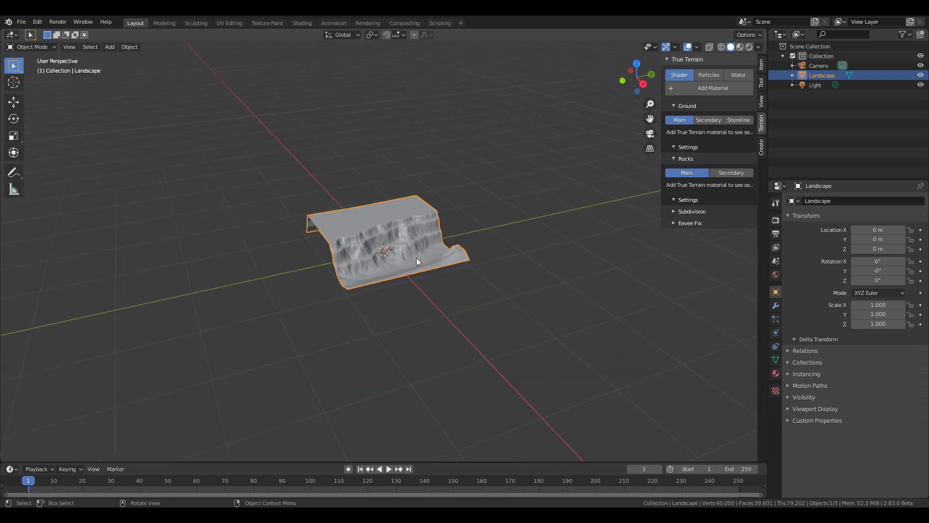
key("s")
left_click(417, 304)
middle_click_drag(417, 304, 452, 257)
scroll(432, 284, "down", 5)
scroll(451, 258, "up", 4)
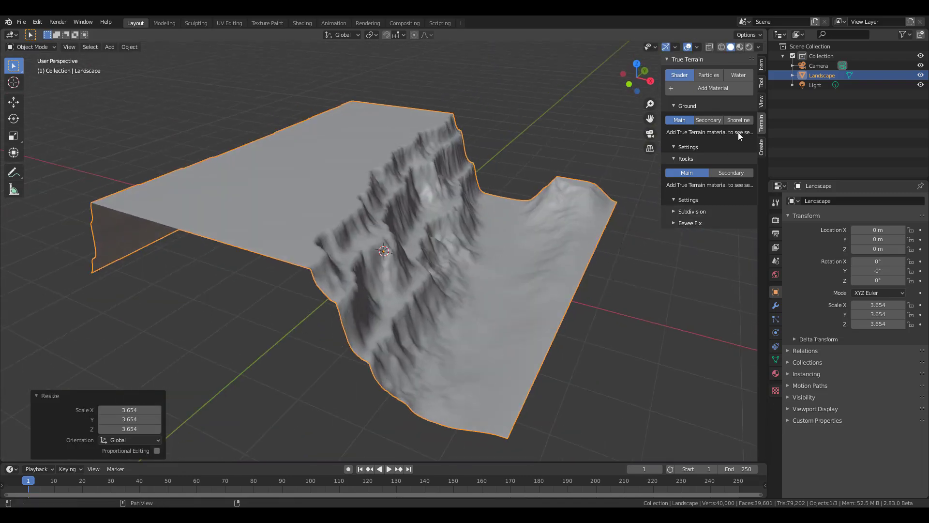
Add the True Terrain material to the landscape and display the viewport with rendered shading
left_click(705, 88)
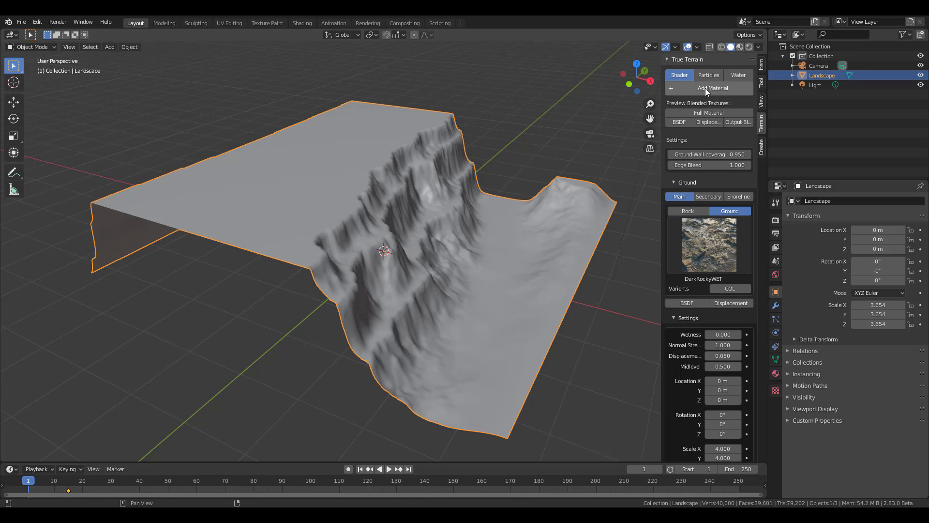
middle_click_drag(611, 232, 580, 237)
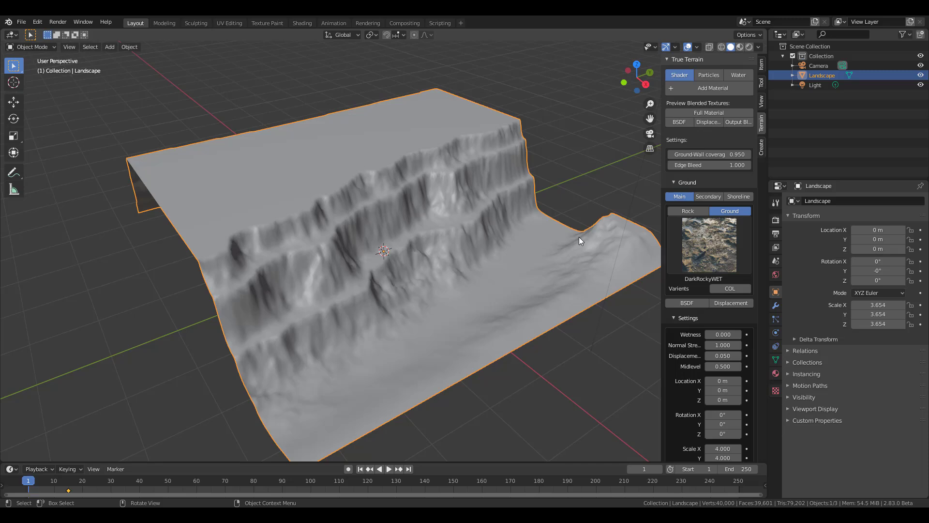
left_click(749, 47)
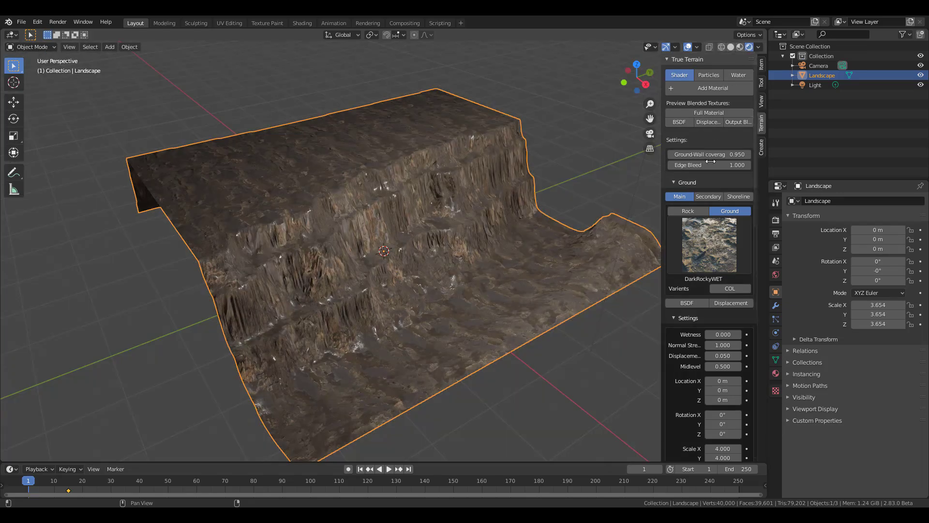
Try the GroundClay009 texture as the main ground texture and inspect it on the terrain
left_click(698, 253)
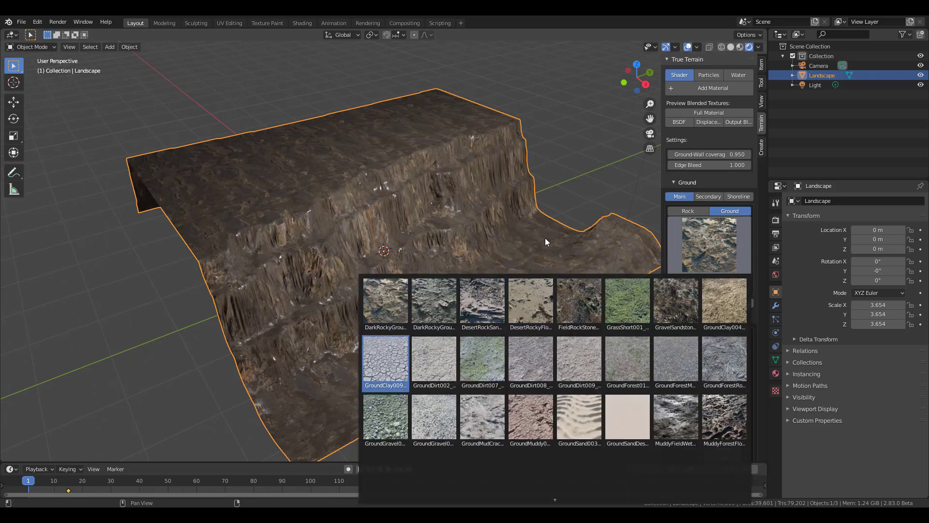
key("Return")
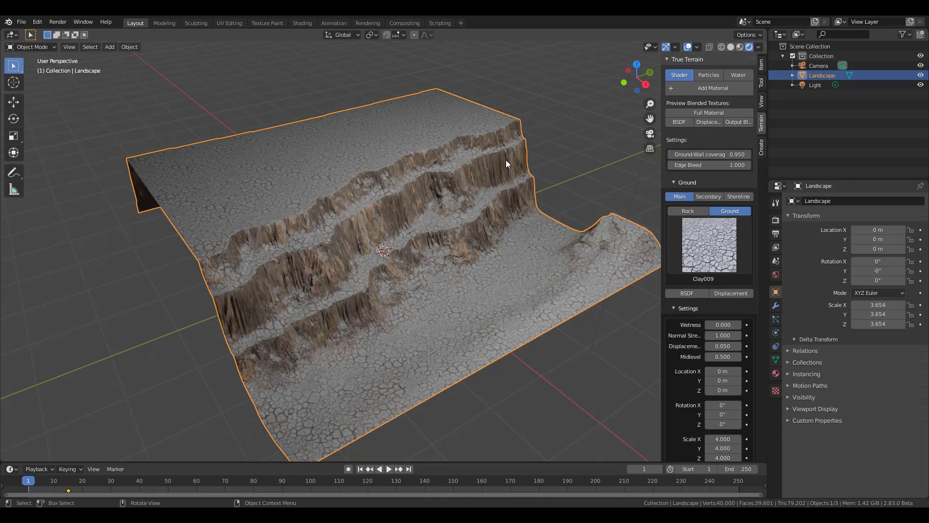
scroll(292, 342, "up", 6)
mouse_move(377, 342)
middle_mouse_down()
mouse_move(374, 326)
mouse_move(382, 331)
middle_mouse_up()
scroll(471, 342, "down", 10)
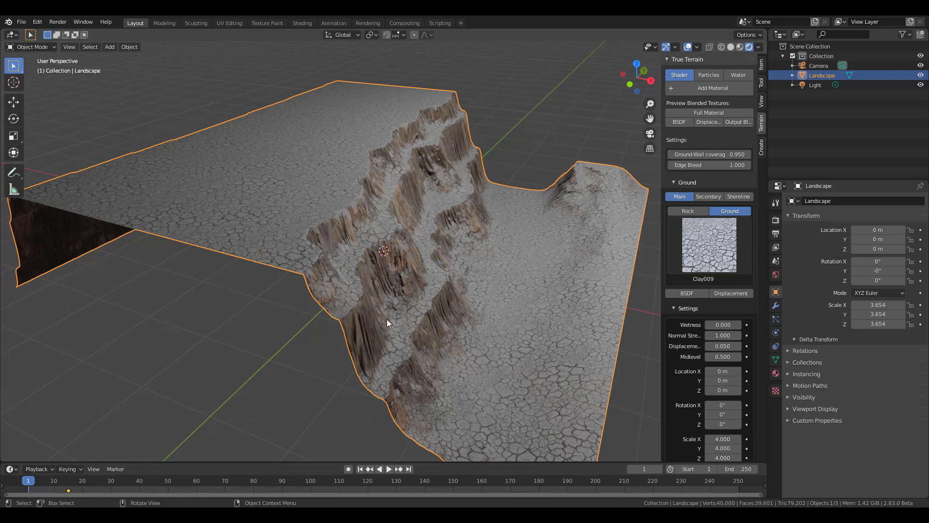
middle_click_drag(274, 195, 422, 251)
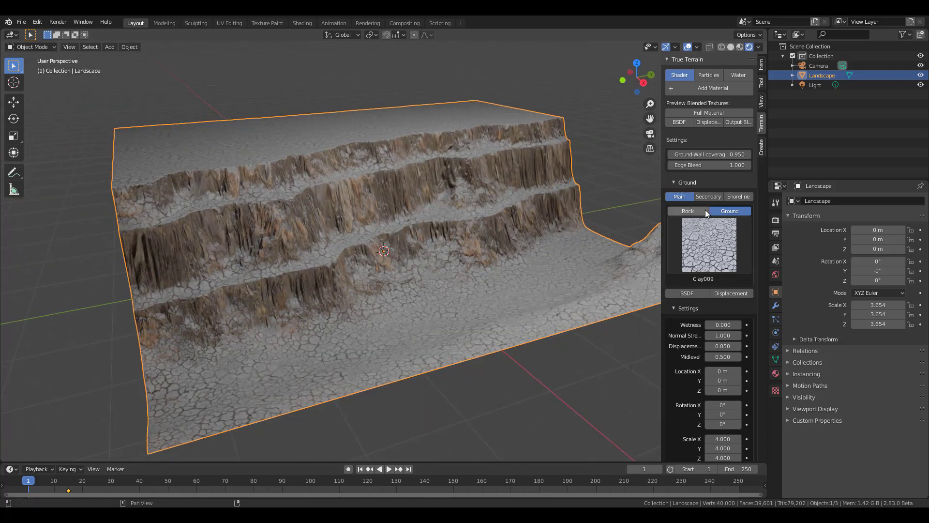
Set the main ground texture to GrassShort001
left_click(712, 237)
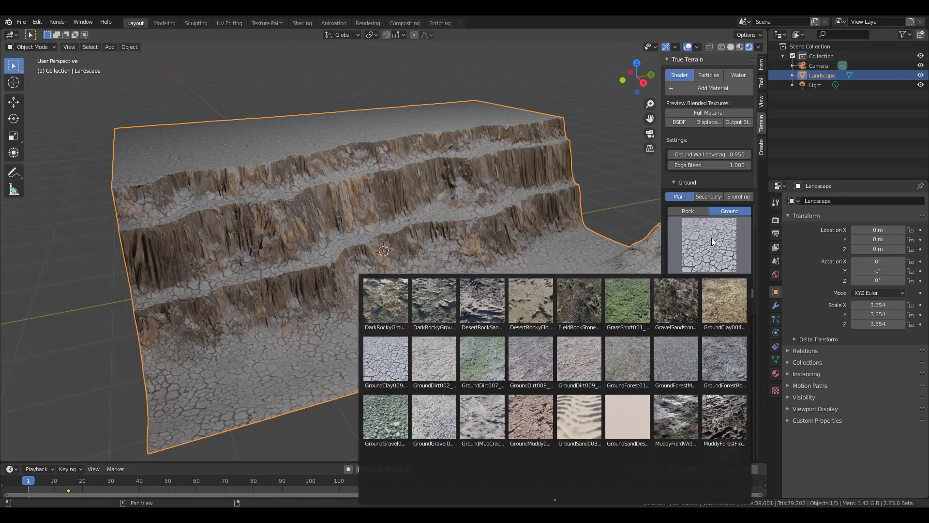
left_click(627, 305)
scroll(297, 275, "up", 5)
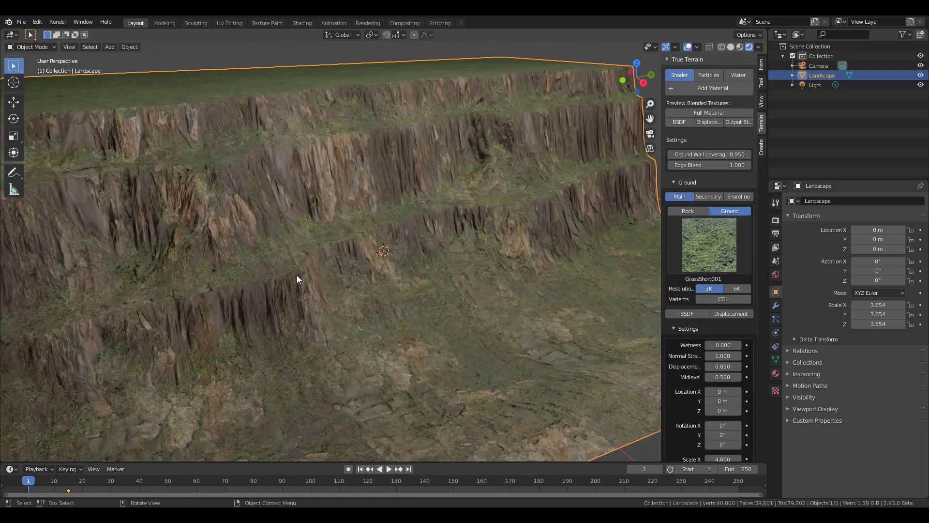
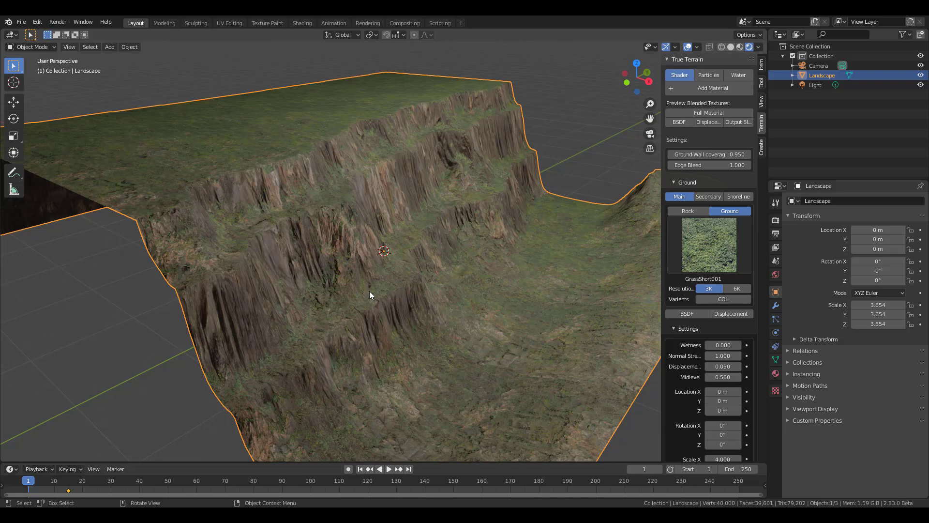
Try ground-wall coverage values of 7.650 and 3.450 on the terrain material
left_click_drag(711, 154, 891, 153)
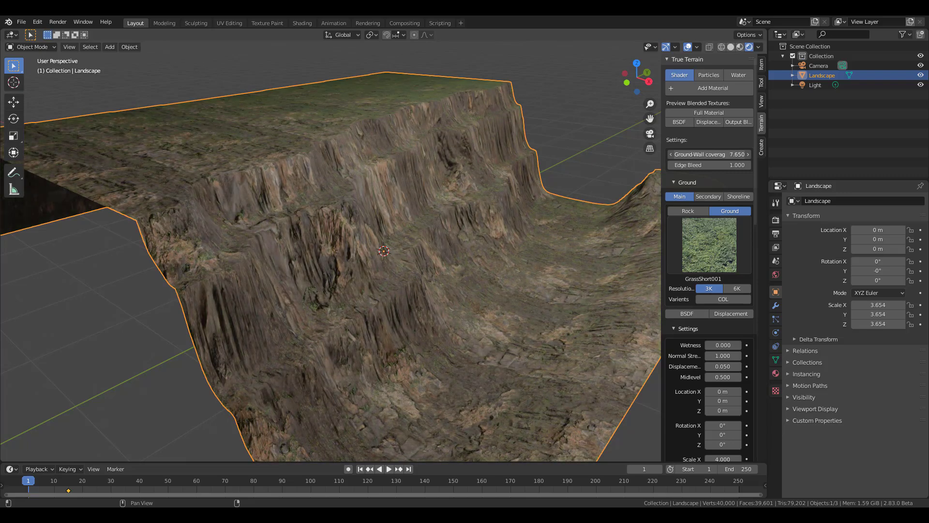
left_click_drag(711, 154, 707, 154)
middle_click_drag(520, 263, 503, 252)
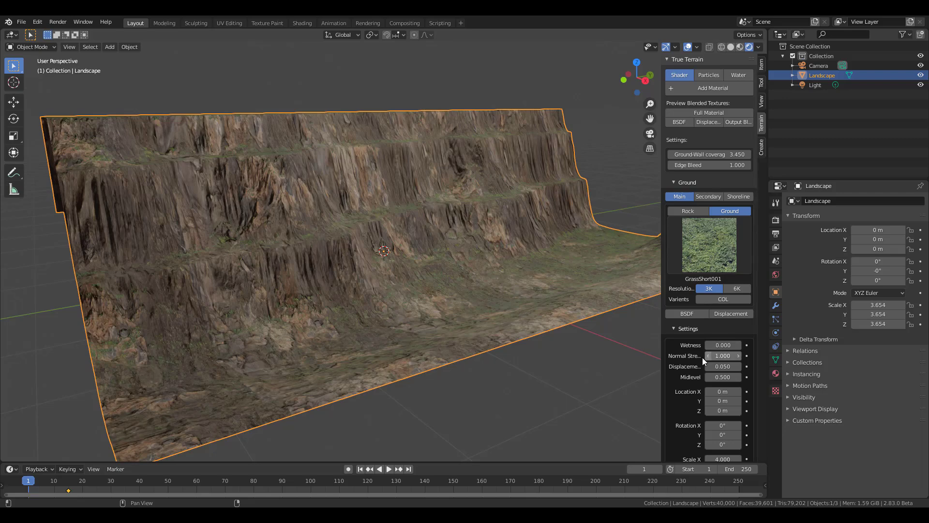
Try Desert rock 105 as the main rock texture
scroll(702, 357, "down", 10)
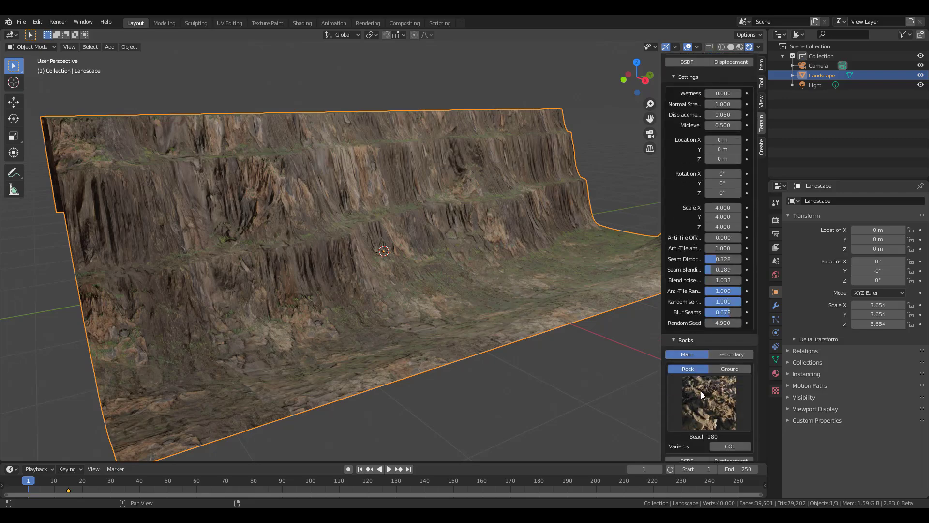
left_click(732, 420)
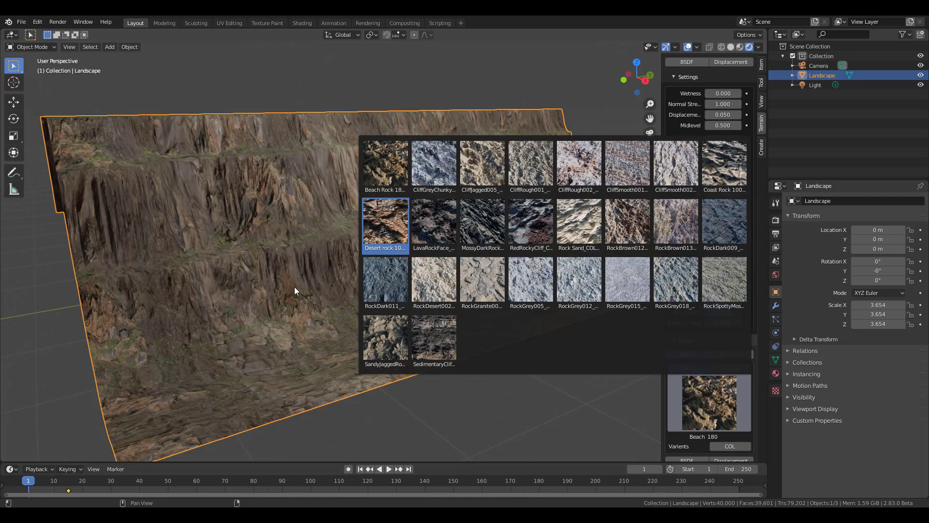
key("Return")
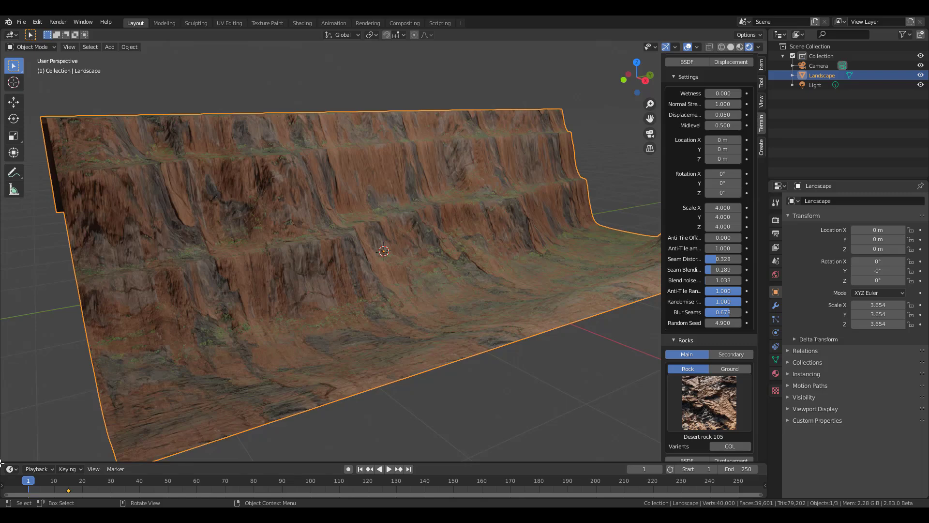
Split the viewport, examine the Terrain material's node groups in the Shader Editor, and merge the areas back into one 3D viewport
left_click_drag(2, 459, 391, 431)
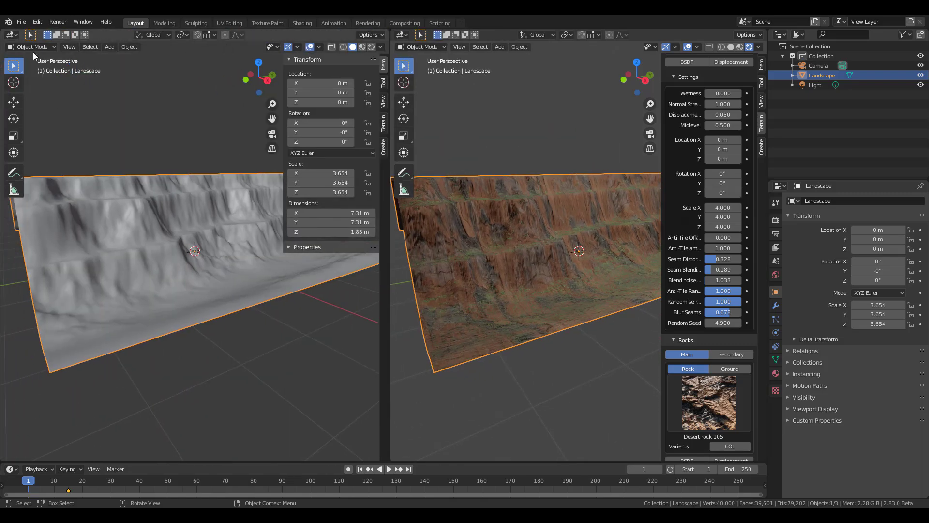
left_click(12, 35)
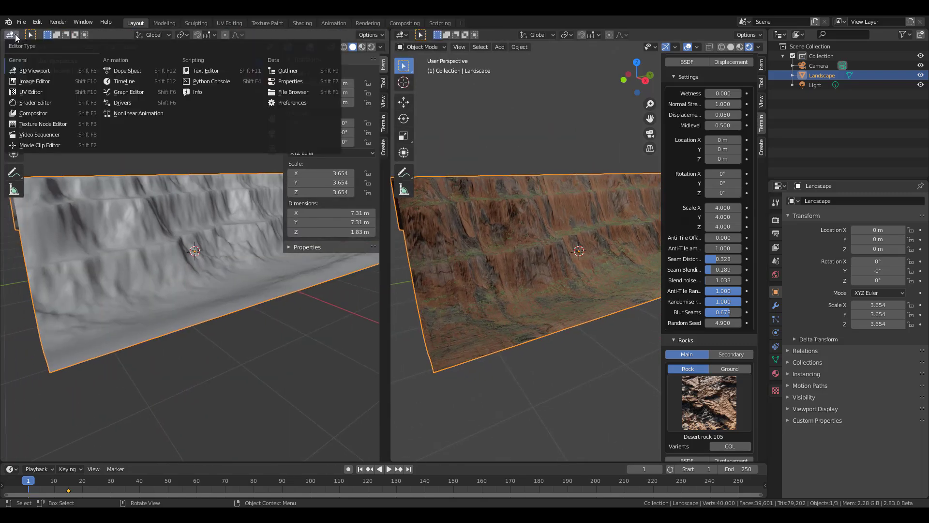
left_click(34, 102)
middle_click_drag(111, 363, 147, 265)
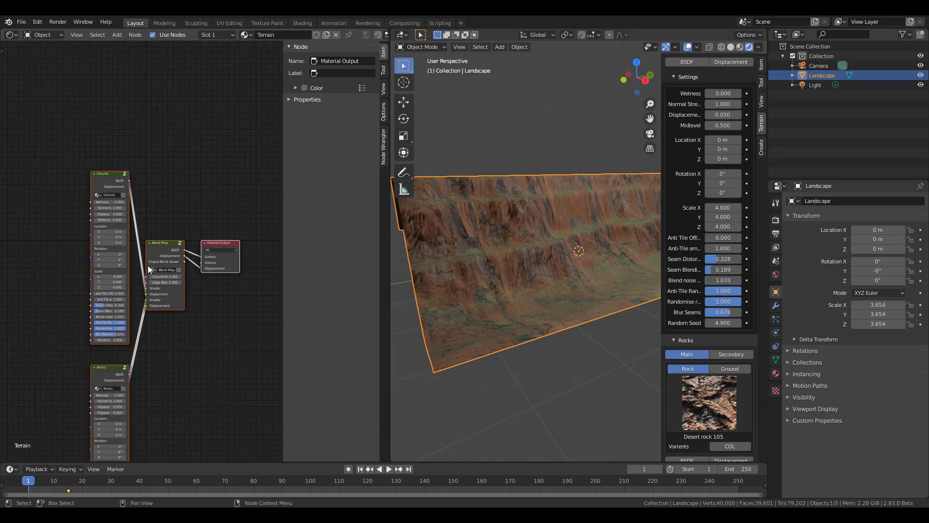
middle_click_drag(101, 181, 97, 175)
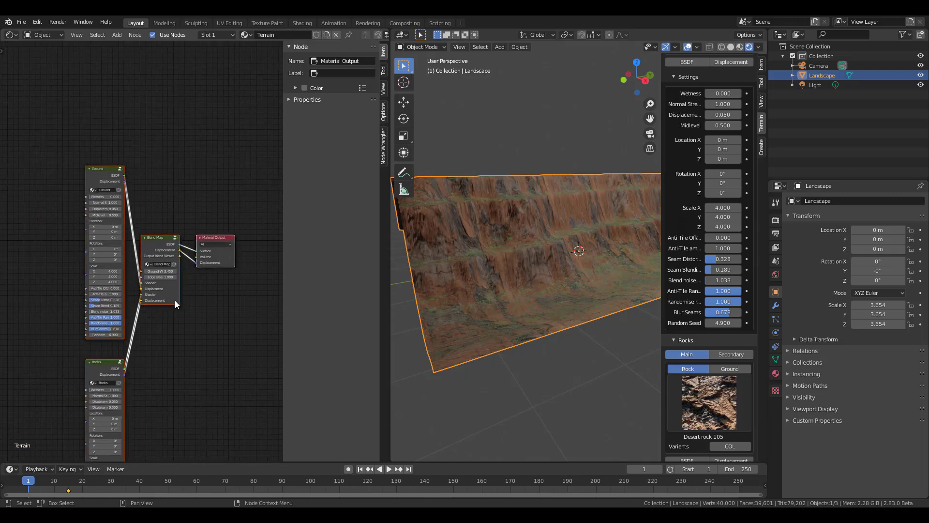
right_click(390, 237)
left_click(383, 237)
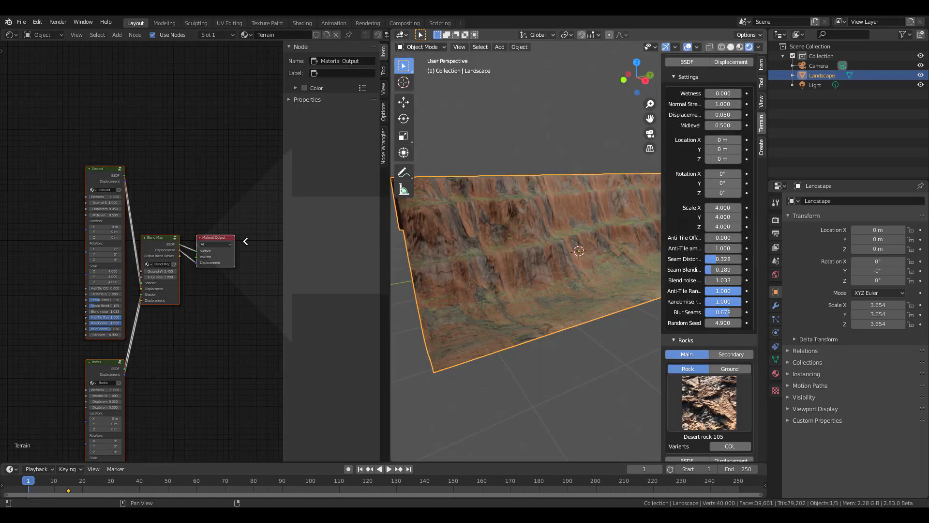
left_click(245, 241)
Try the Granite001 texture for the main rock, and set the main rock texture back to Beach 180
left_click(692, 401)
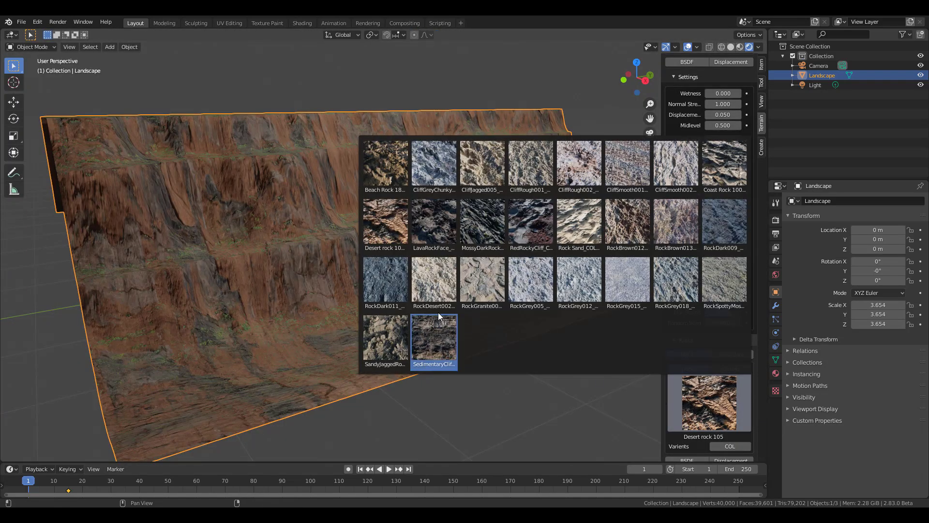
left_click(478, 289)
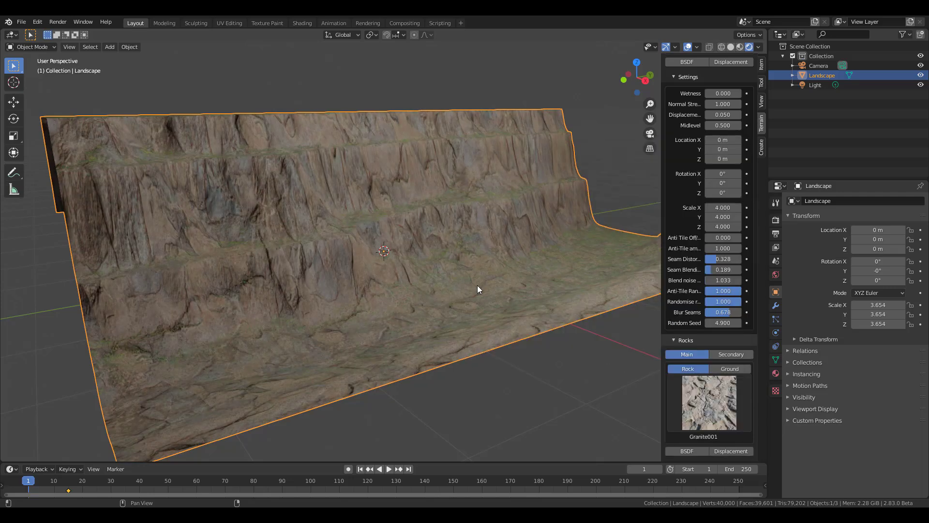
left_click(713, 391)
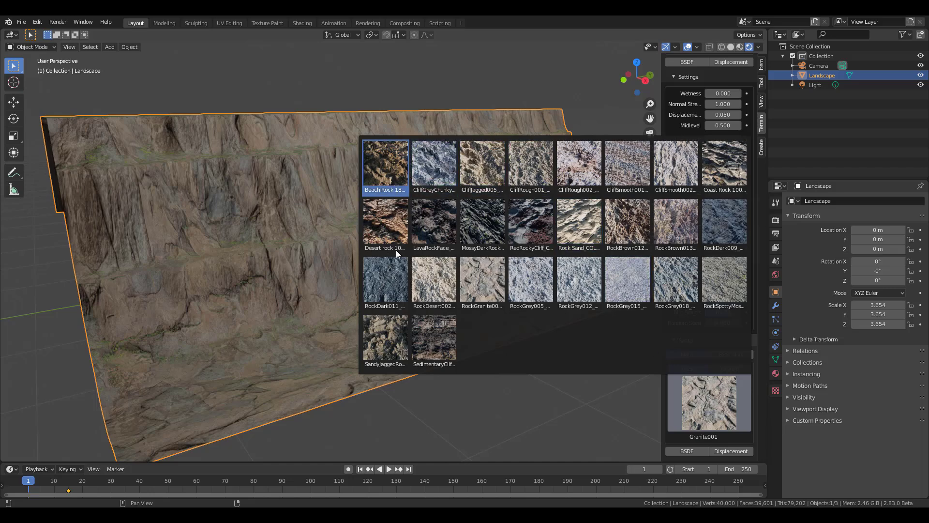
key("Return")
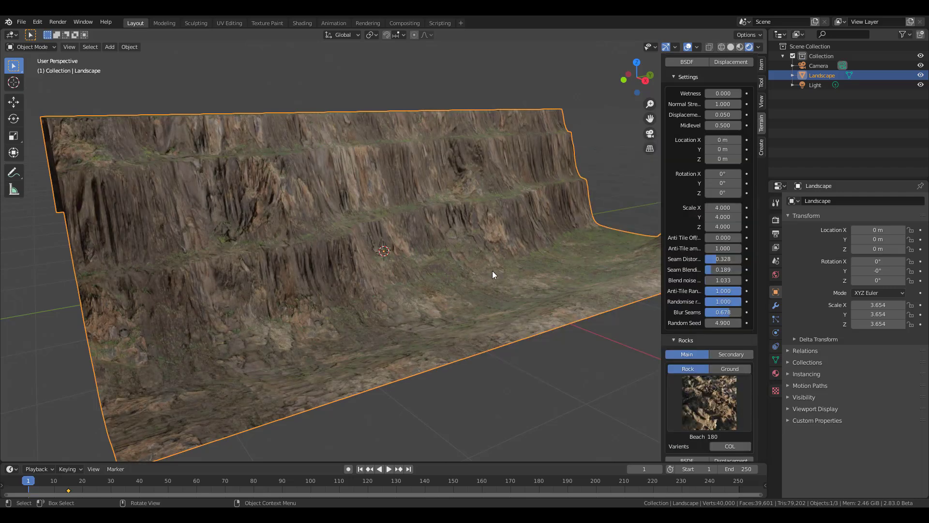
Set the terrain material's ground-wall coverage to 1.050, after trying 1.950
scroll(705, 206, "up", 10)
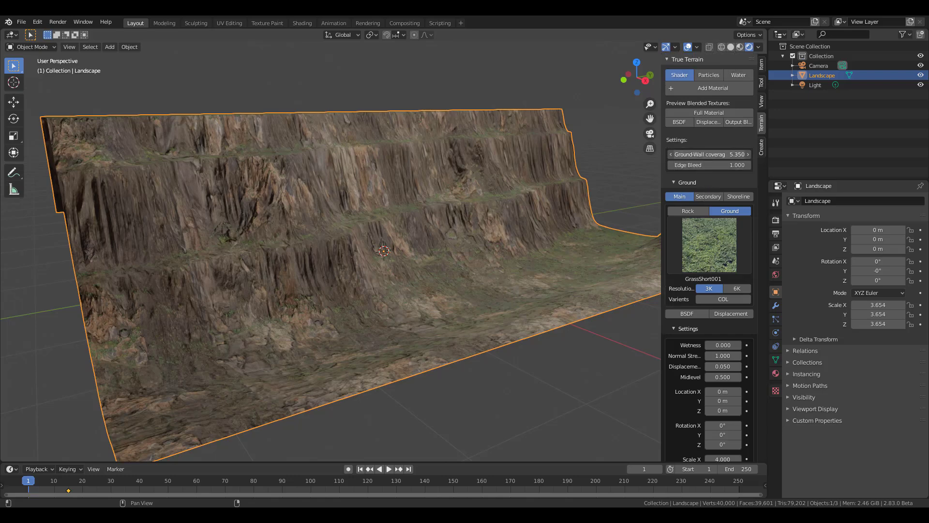
left_click_drag(710, 154, 690, 151)
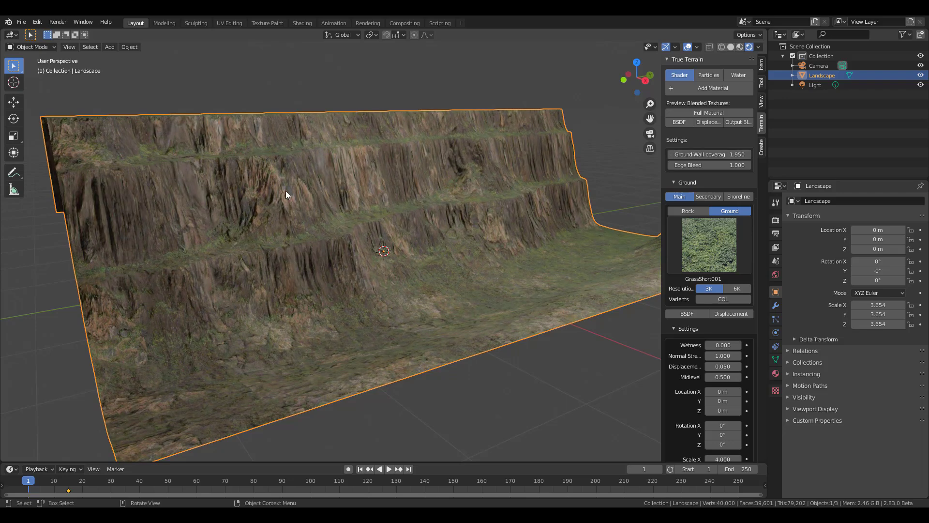
middle_click_drag(285, 191, 338, 211)
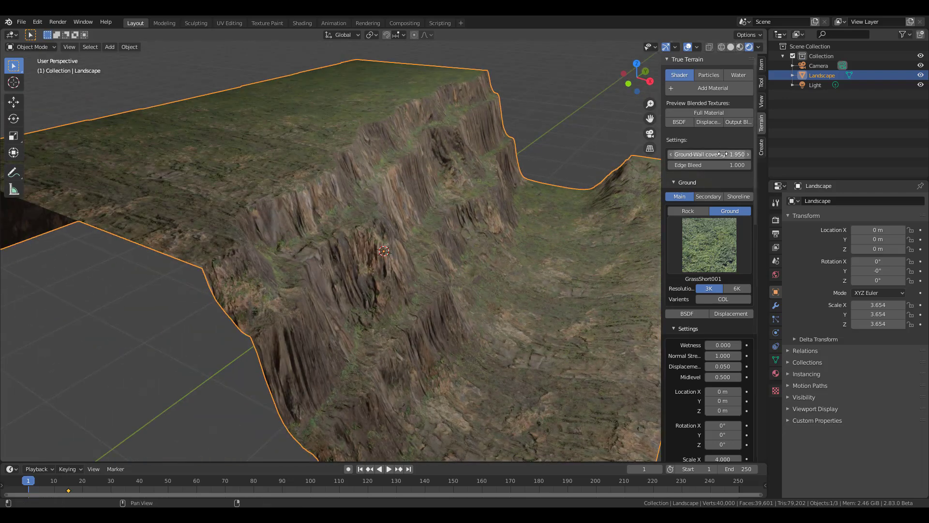
left_click_drag(711, 154, 692, 154)
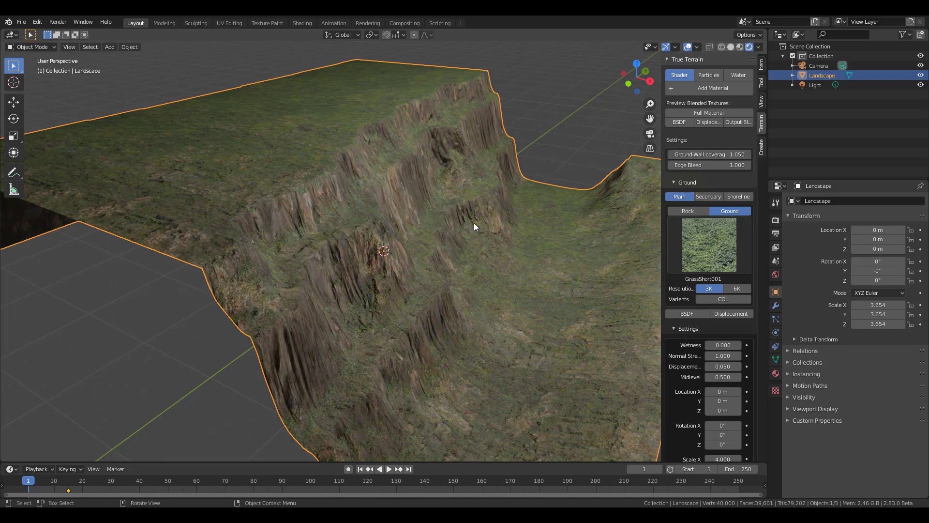
middle_click_drag(475, 222, 622, 277)
Add a Dust node to the terrain material and show its settings
scroll(684, 350, "down", 20)
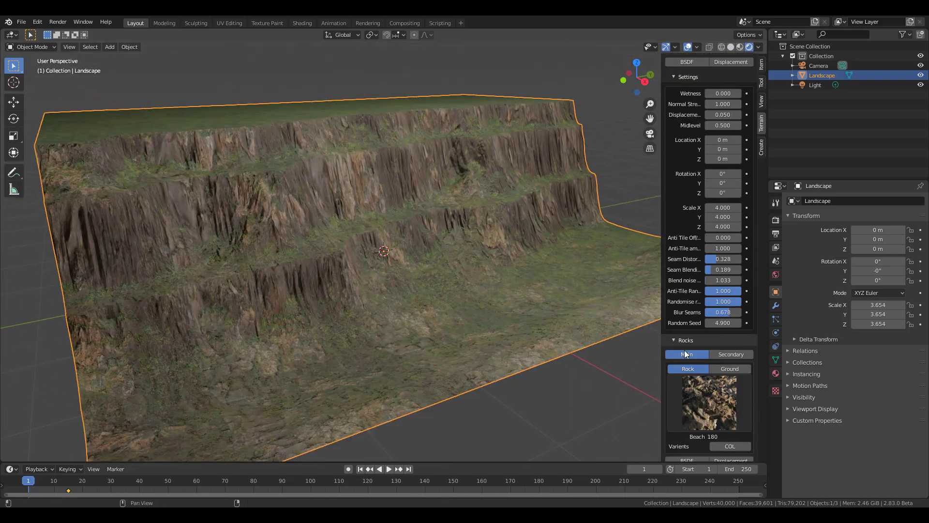
left_click(687, 158)
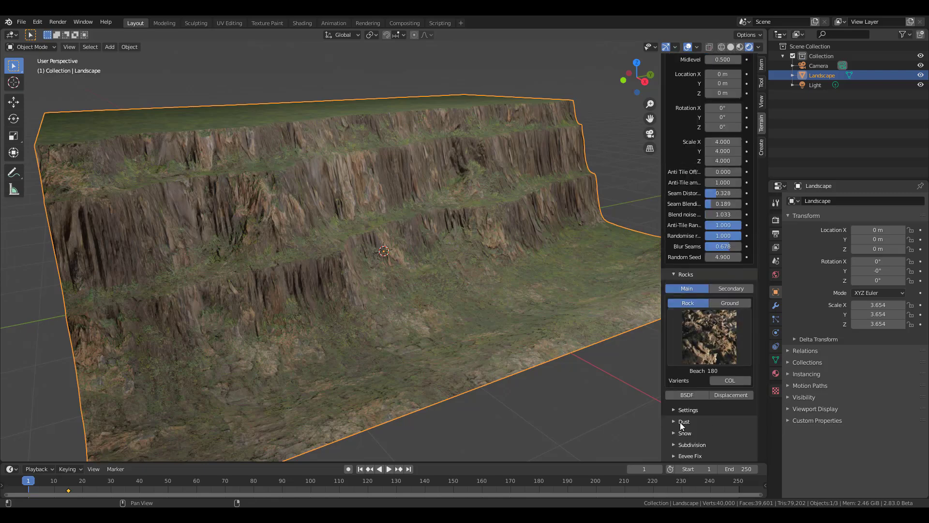
left_click(680, 422)
scroll(681, 422, "down", 1)
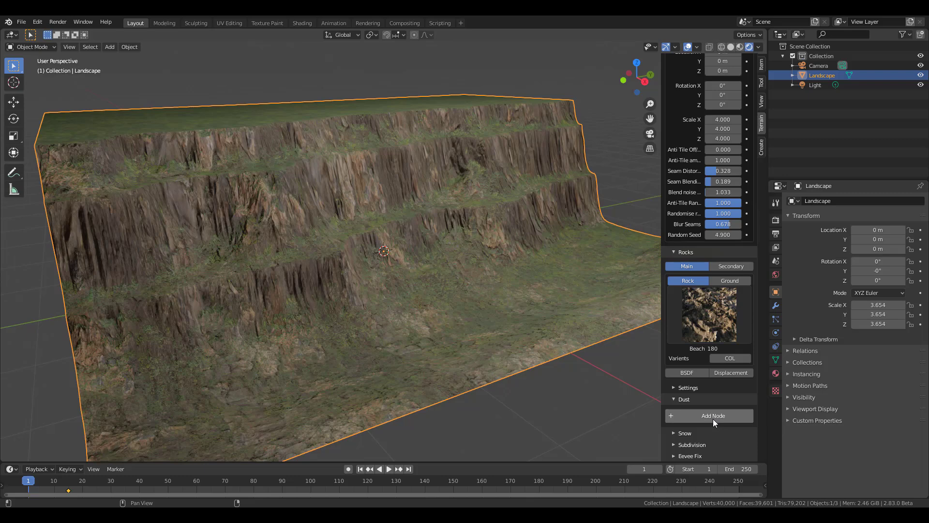
left_click(713, 416)
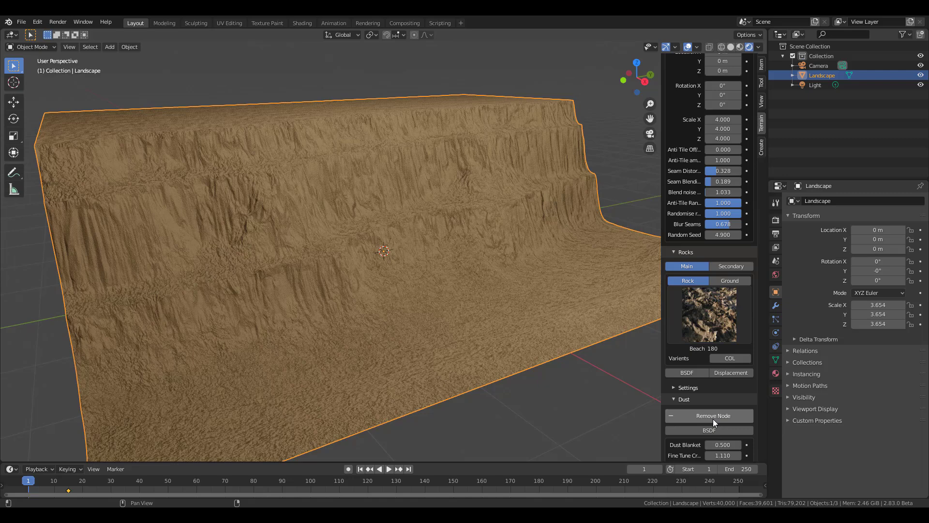
scroll(708, 425, "down", 5)
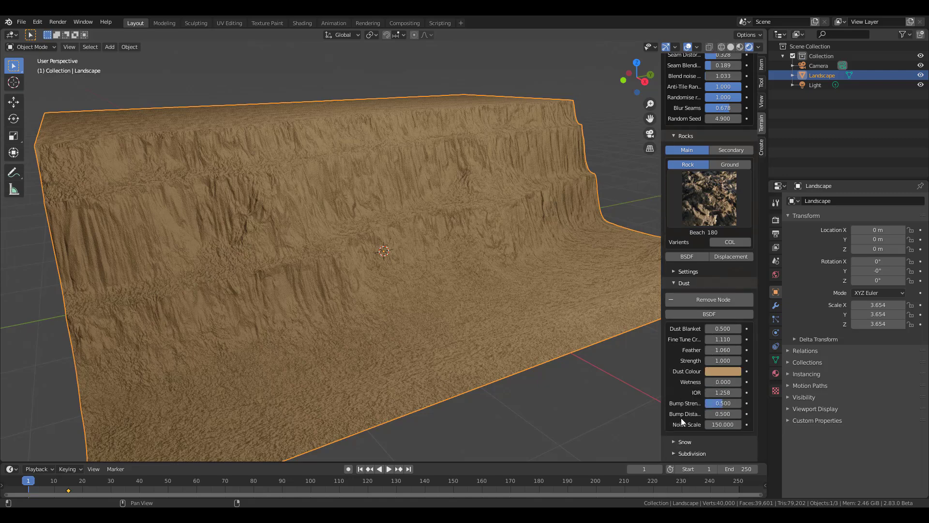
Set the dust strength to 0.1 and its feather to 1.000
left_click(723, 360)
type("1.0")
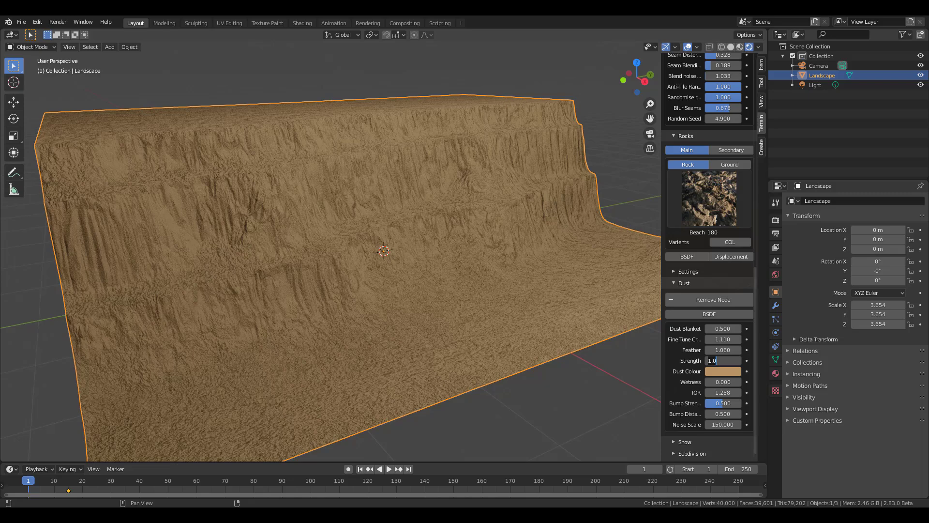
key("BackSpace")
key("BackSpace")
key("BackSpace")
type("0.1")
key("Return")
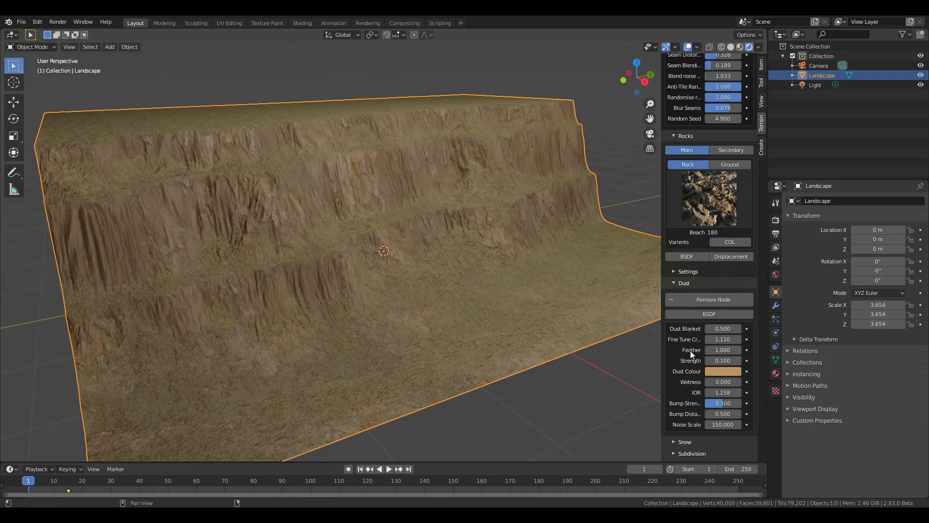
Set the dust strength to 0.01
left_click(723, 360)
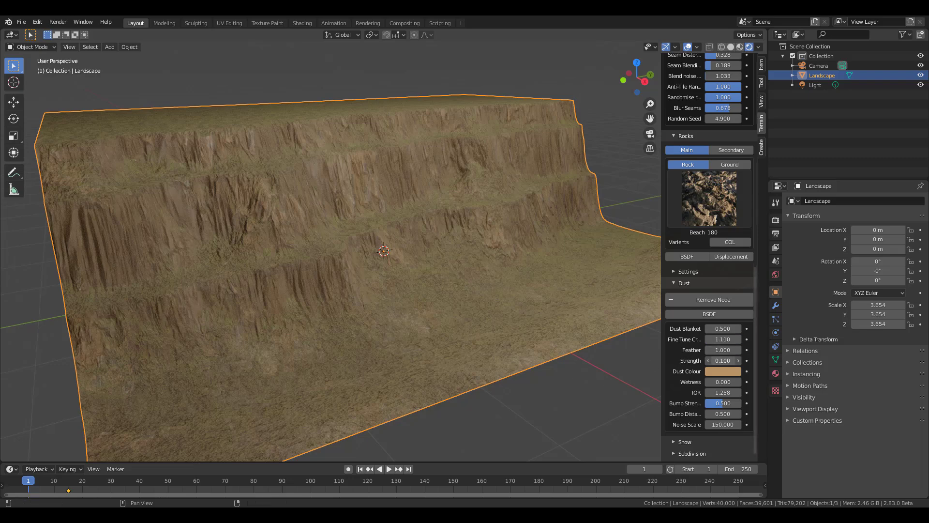
key("BackSpace")
type("0.01")
key("Return")
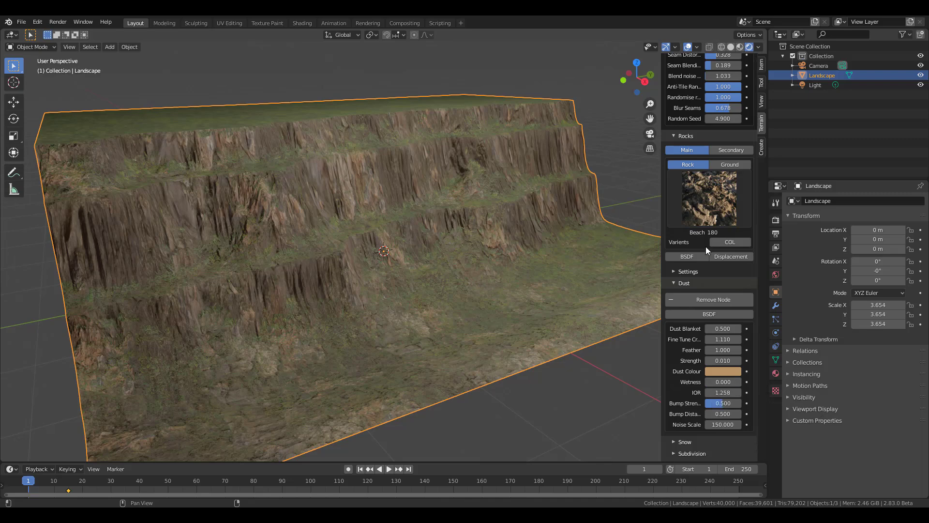
scroll(706, 246, "up", 20)
scroll(722, 269, "up", 2)
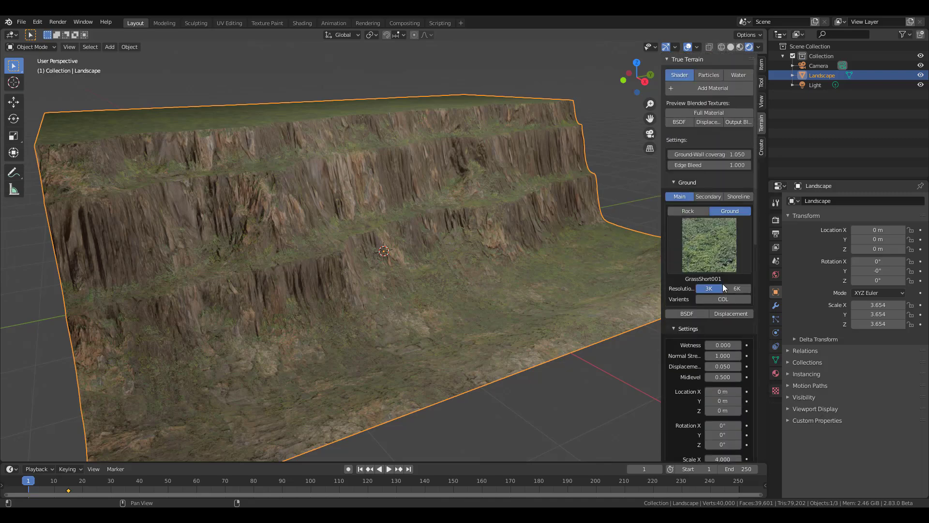
Set the main ground texture's wetness to 1.000 and inspect the cliff surface up close
left_click_drag(719, 346, 772, 345)
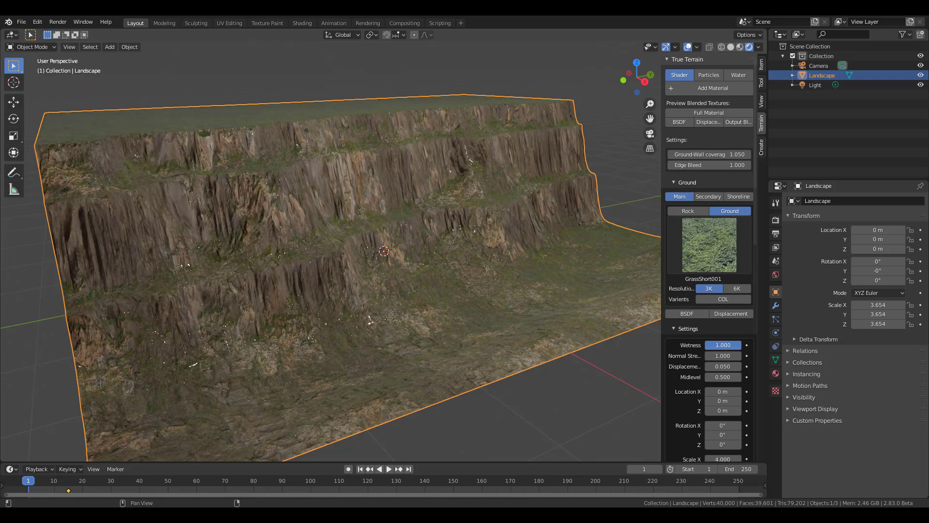
middle_click_drag(143, 292, 151, 297)
scroll(151, 299, "up", 2)
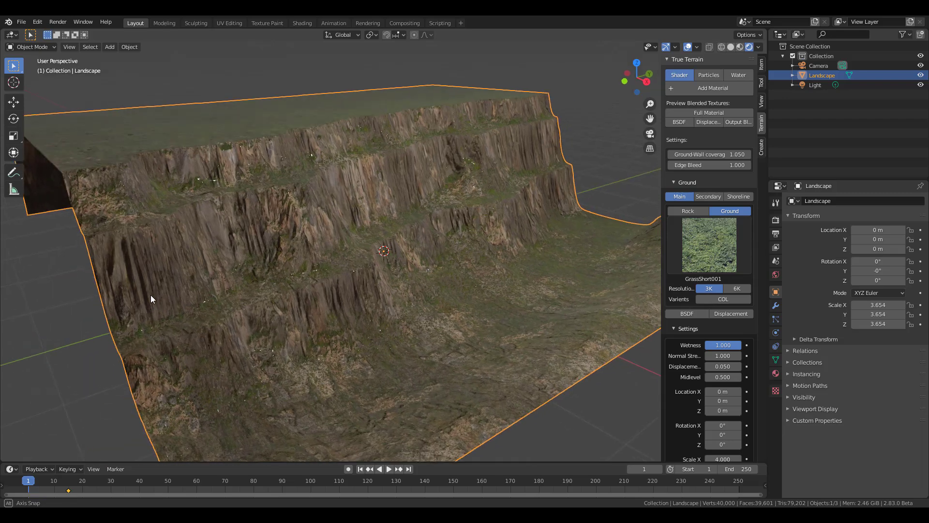
scroll(151, 299, "up", 3)
scroll(151, 299, "up", 4)
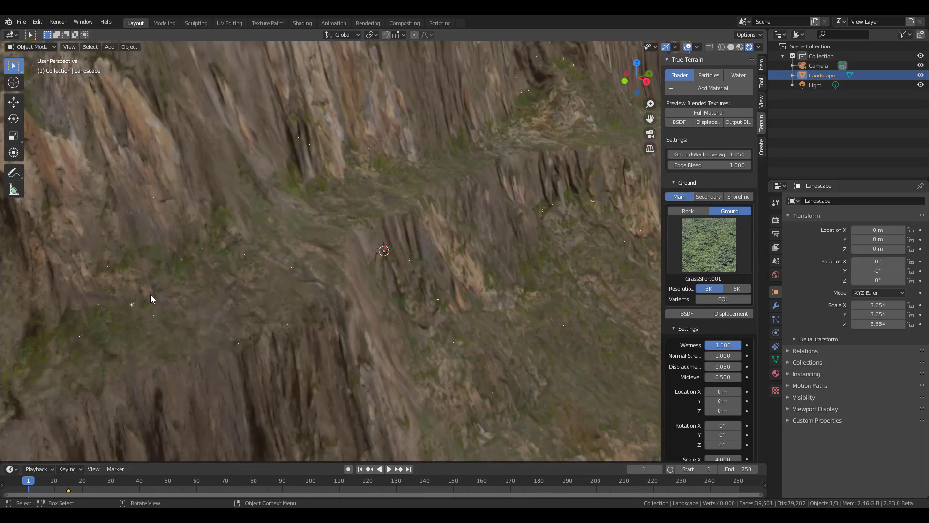
scroll(151, 296, "down", 2)
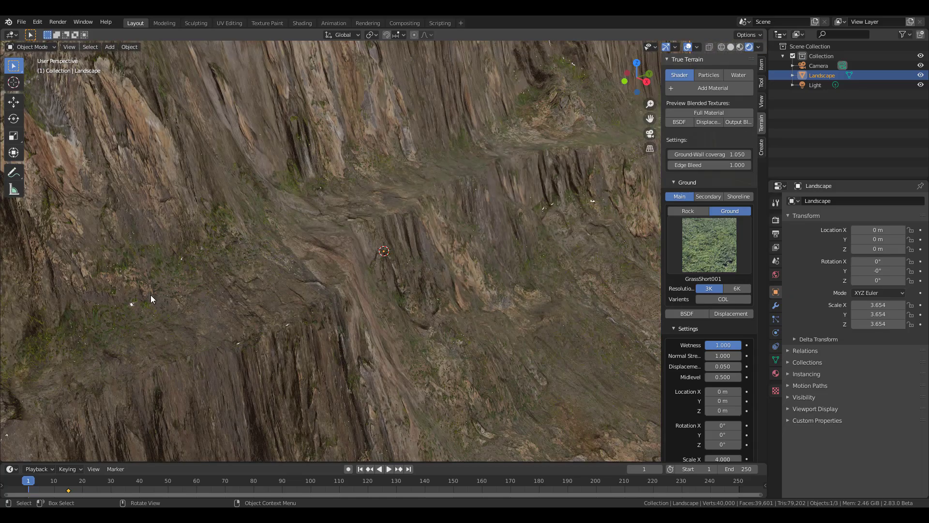
scroll(151, 296, "down", 4)
scroll(151, 298, "down", 3)
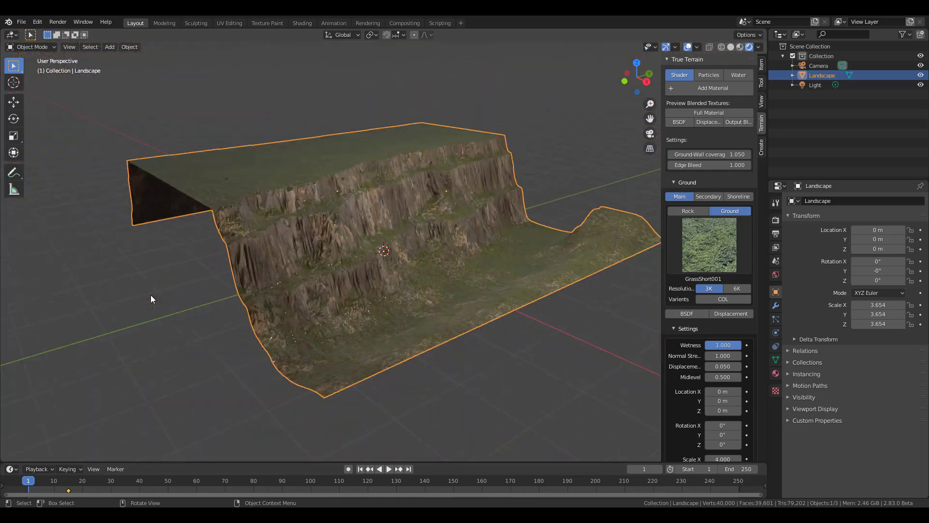
scroll(151, 299, "up", 5)
scroll(151, 299, "up", 2)
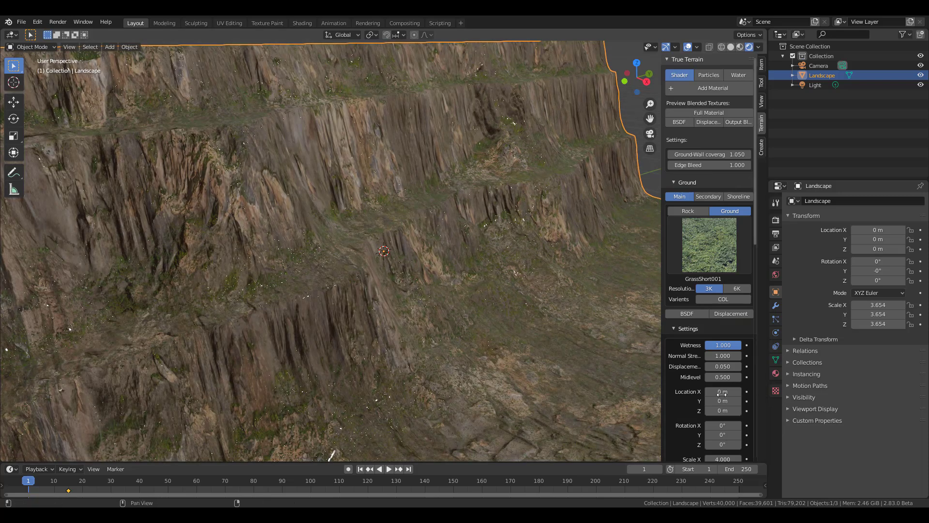
Remove the Dust node from the terrain material
scroll(711, 395, "down", 1)
scroll(712, 395, "down", 20)
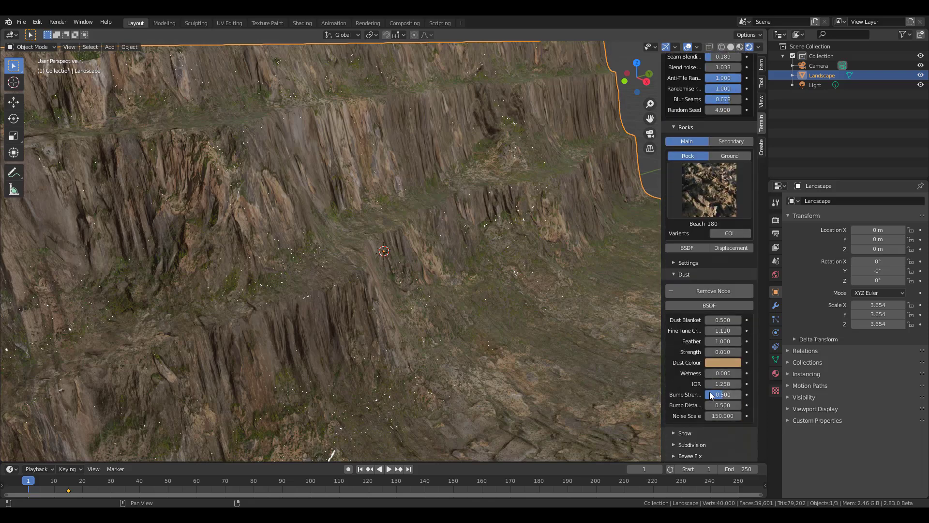
left_click(678, 294)
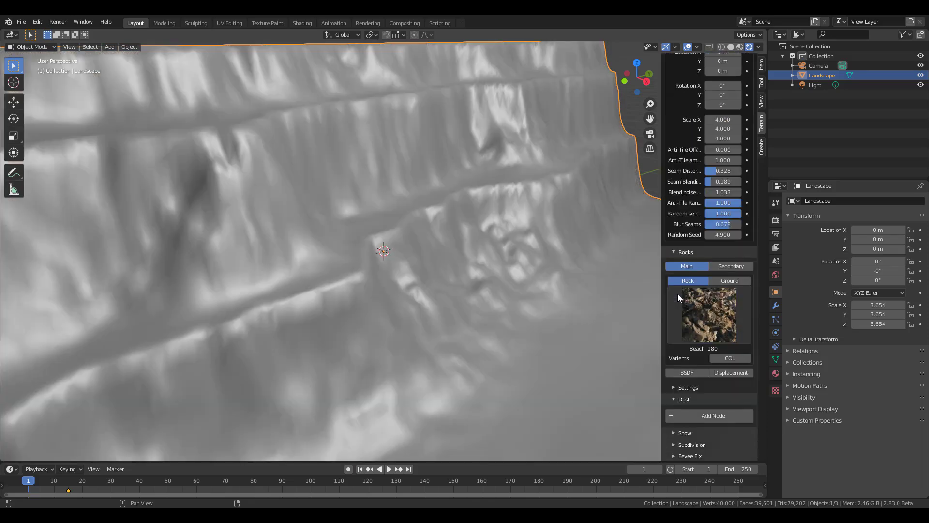
scroll(387, 295, "down", 10)
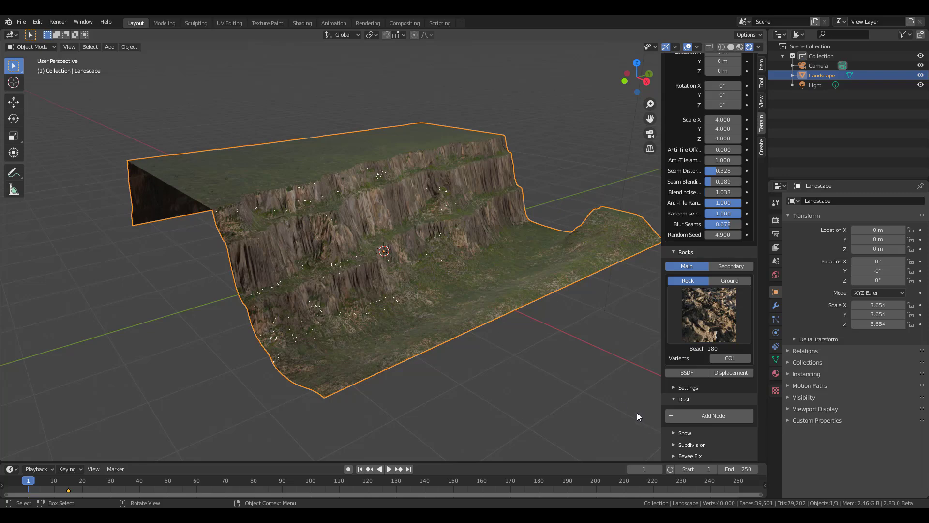
Add a Snow node to the terrain material and show its full settings
left_click(678, 433)
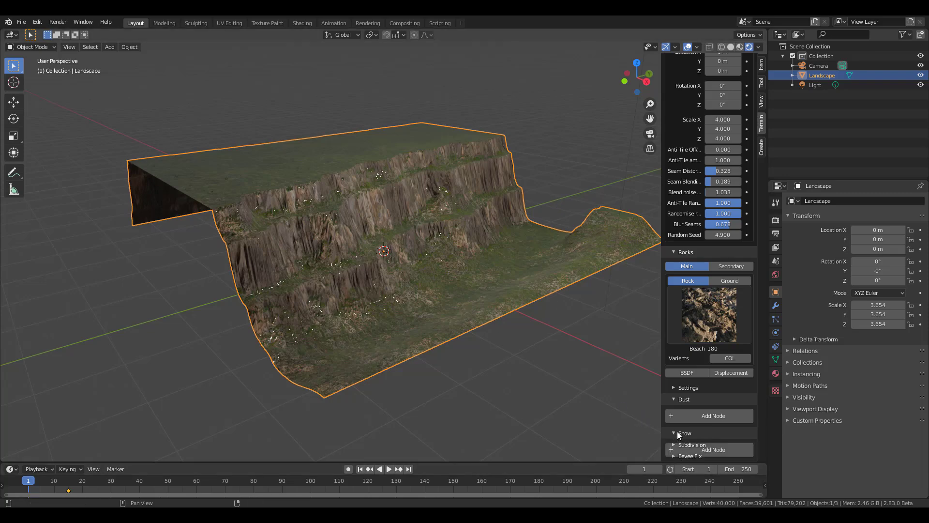
scroll(716, 422, "down", 1)
left_click(716, 429)
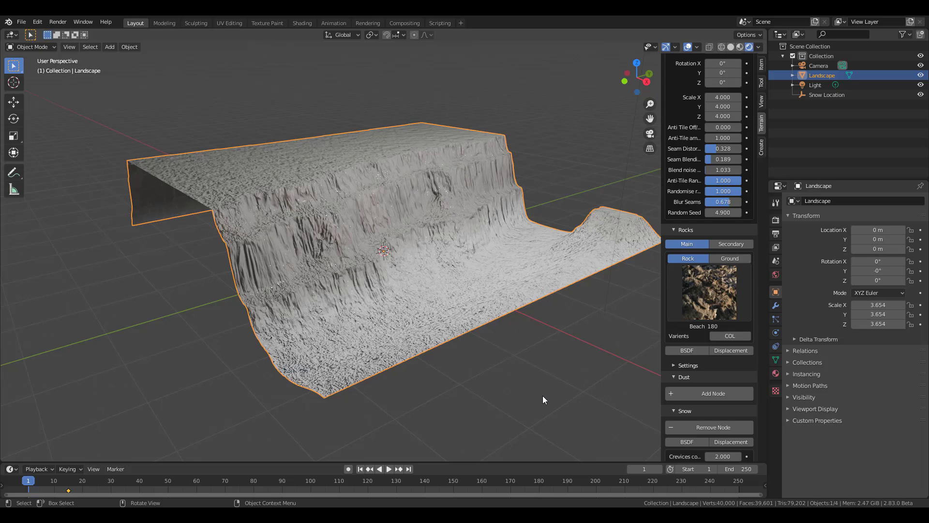
scroll(714, 412, "down", 9)
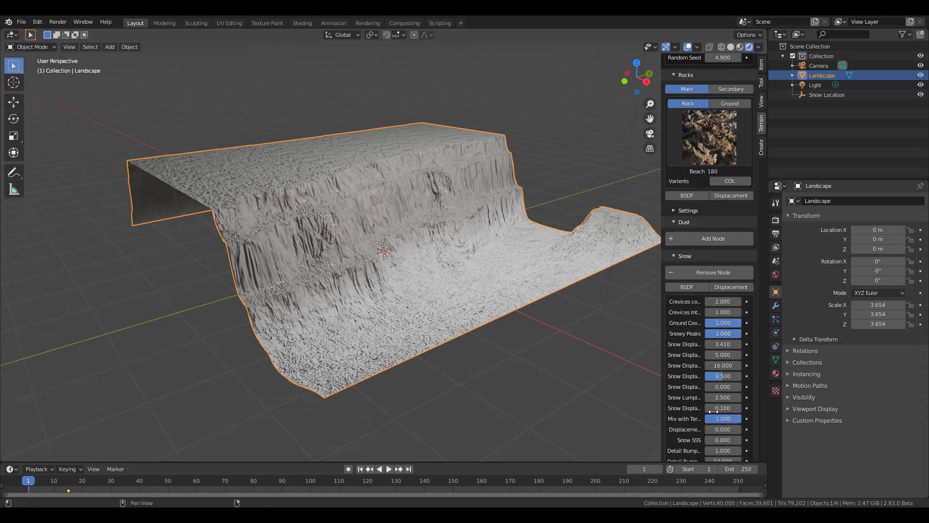
scroll(713, 411, "down", 2)
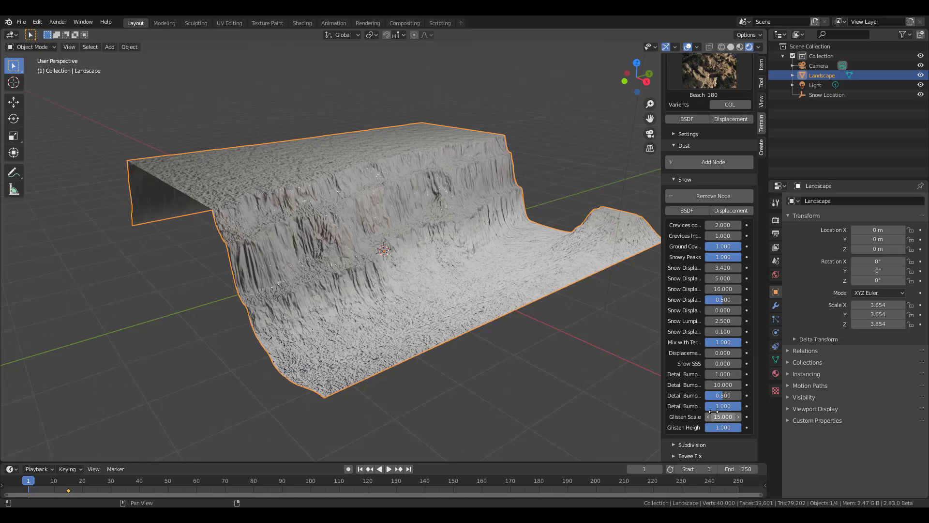
Set the snow's first crevices value to 3.000, after trying 0.1
left_click(721, 225)
type("0.1")
key("Return")
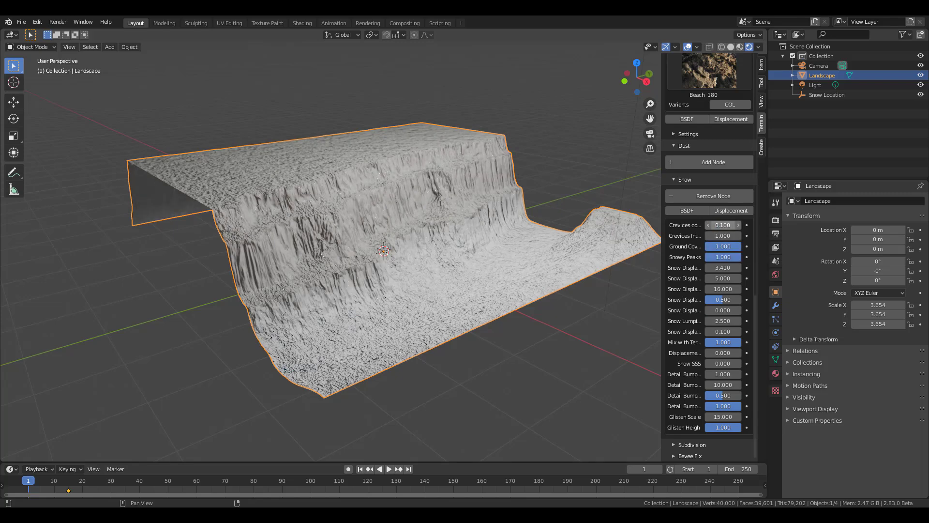
left_click(721, 225)
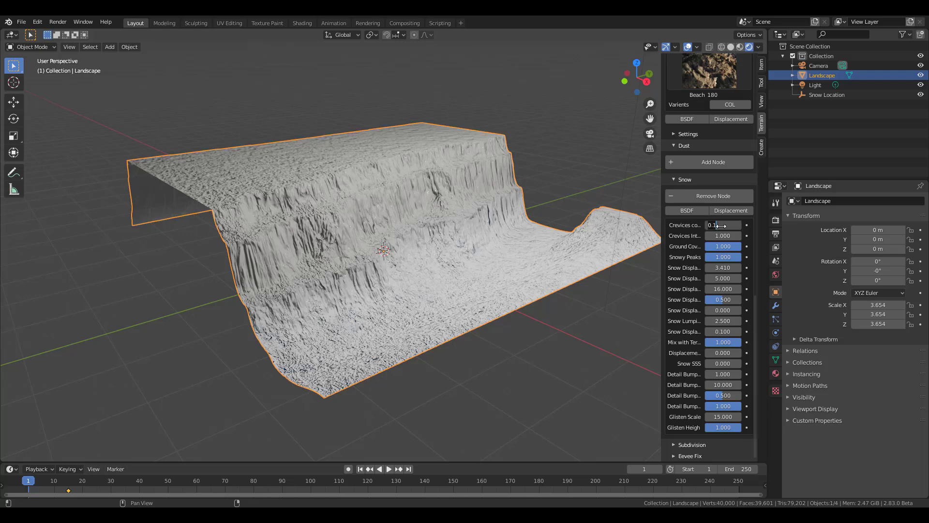
type("1")
key("Return")
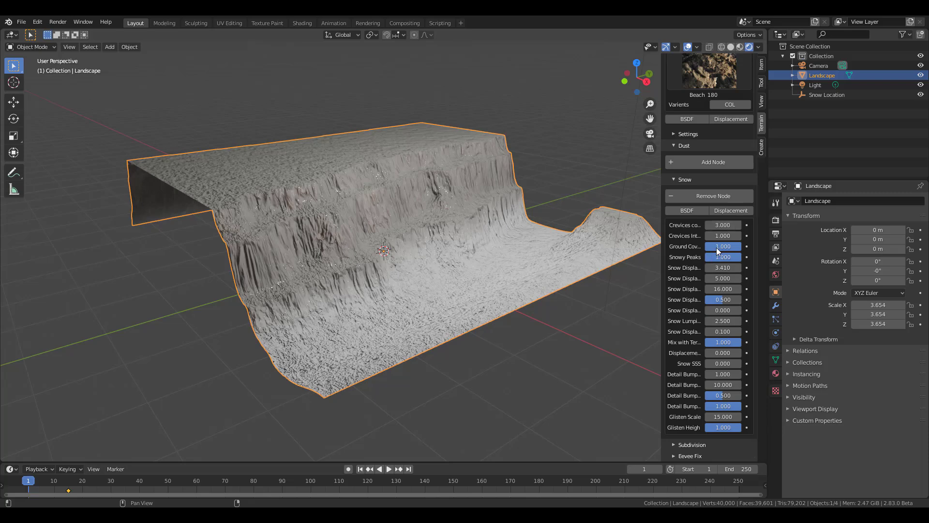
Set the snow's ground coverage to 0.2
type("0.2")
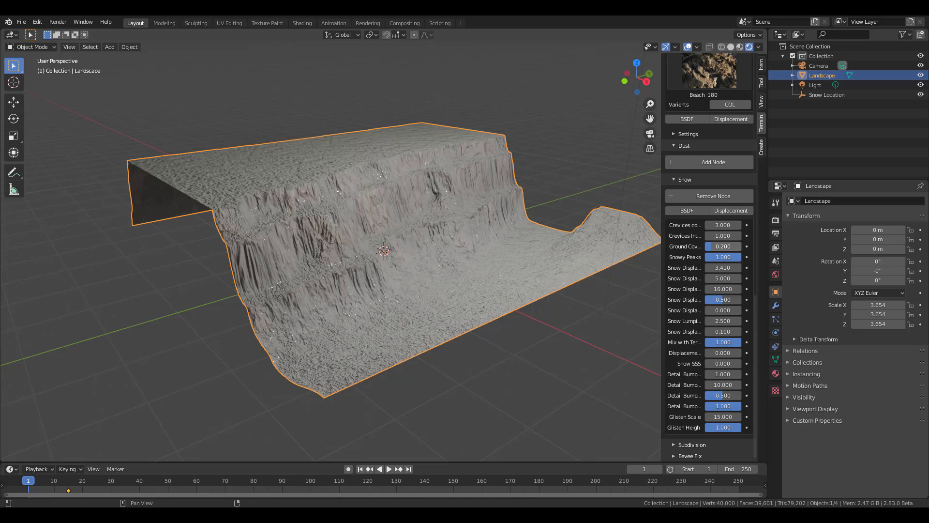
left_click(722, 247)
key("Return")
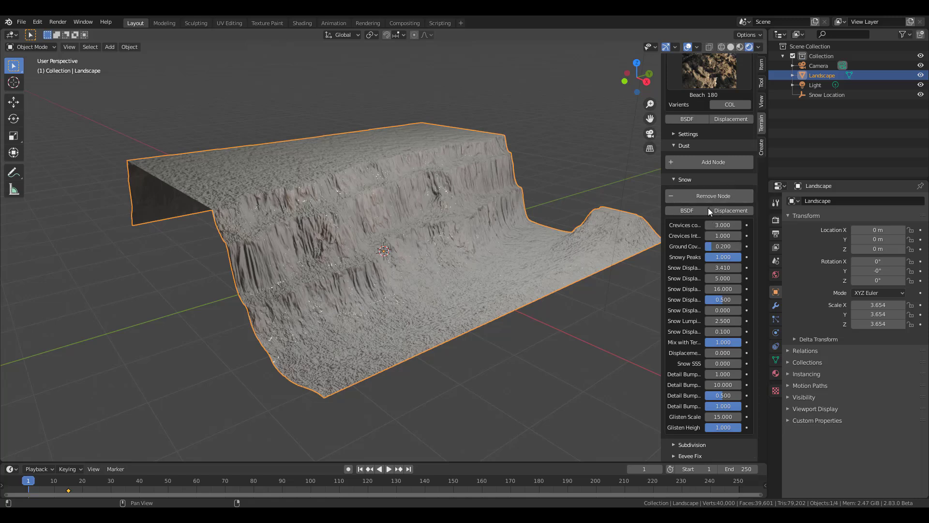
Remove the Snow node from the terrain material
left_click(722, 193)
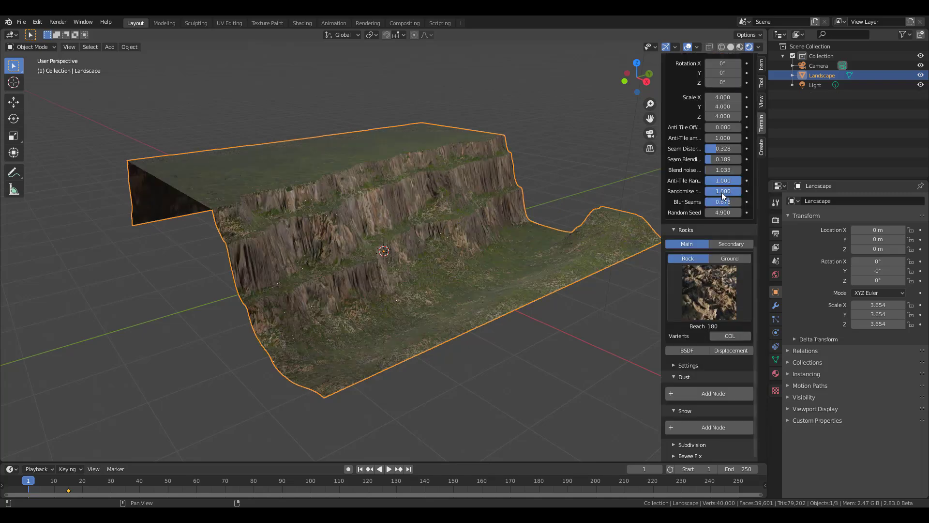
middle_click_drag(481, 263, 484, 239)
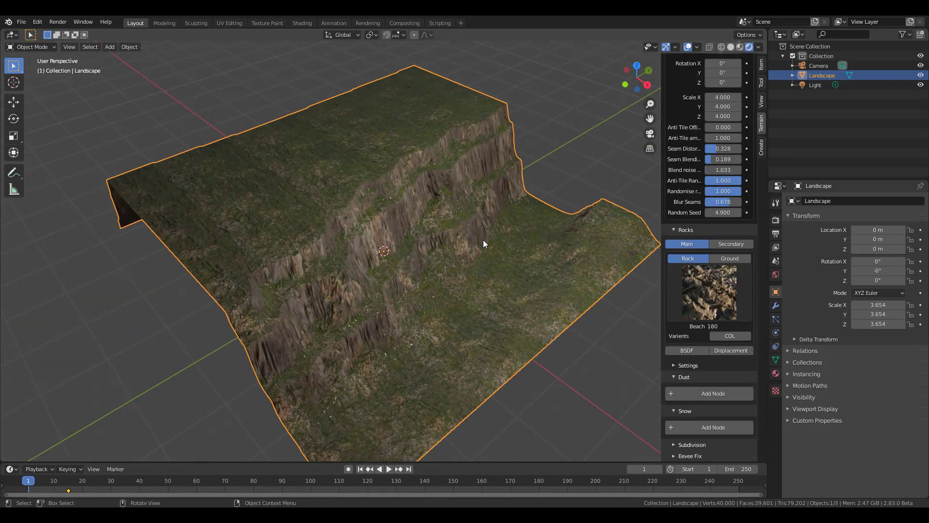
scroll(483, 240, "up", 5)
Add Rock Dark pebbles to the landscape as a rock particle system
scroll(714, 344, "up", 15)
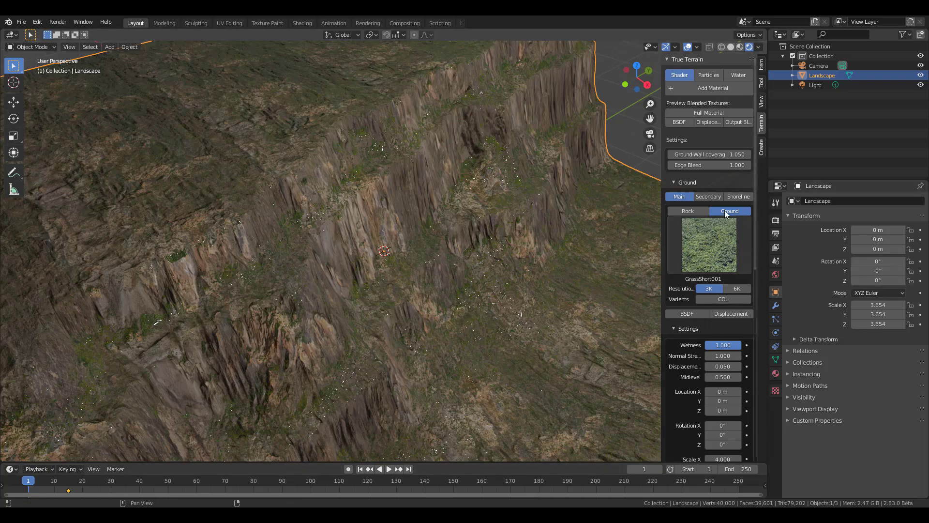
left_click(708, 73)
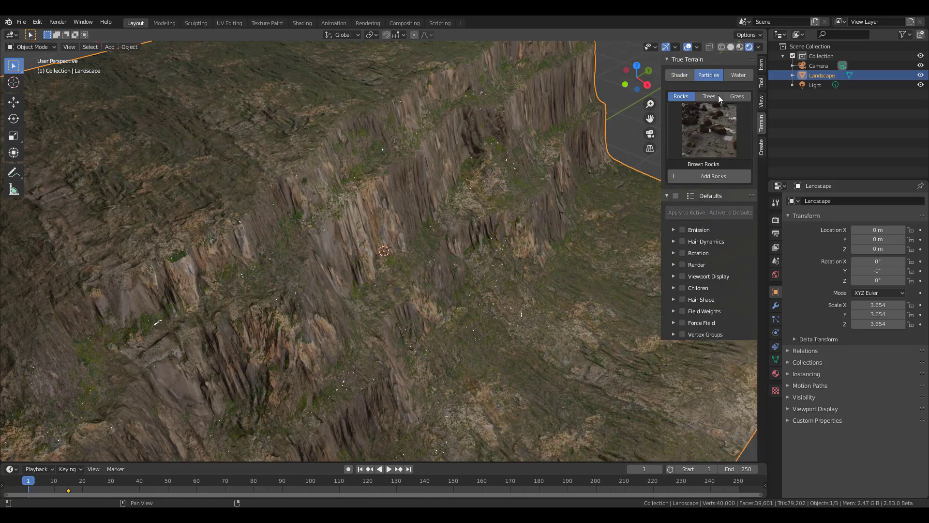
left_click(706, 129)
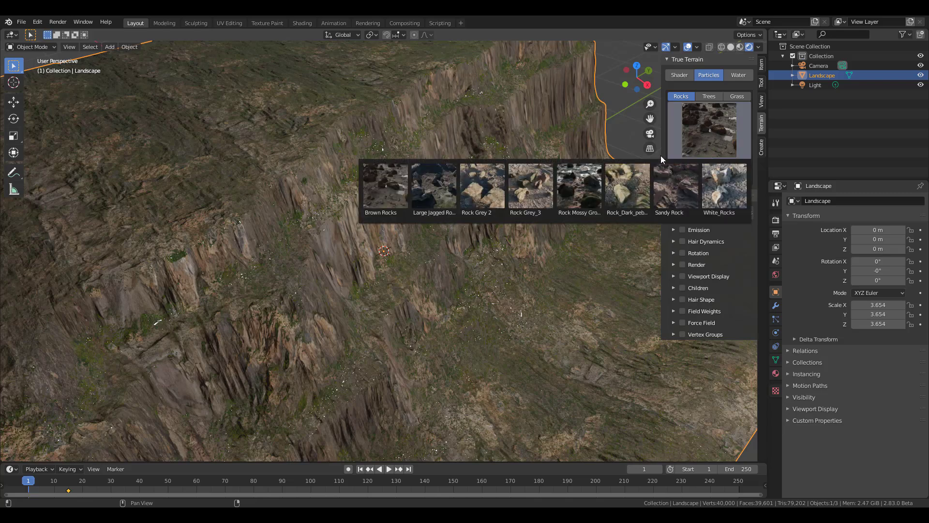
left_click(632, 191)
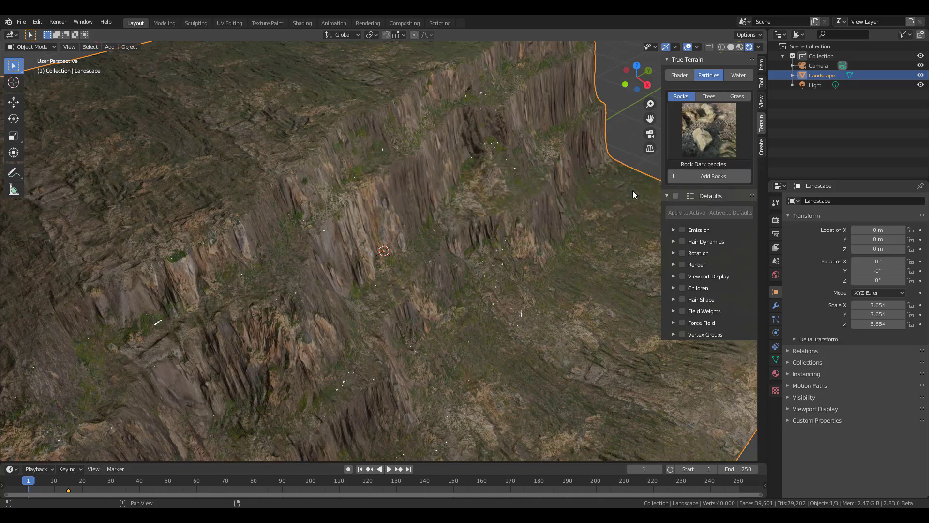
left_click(710, 177)
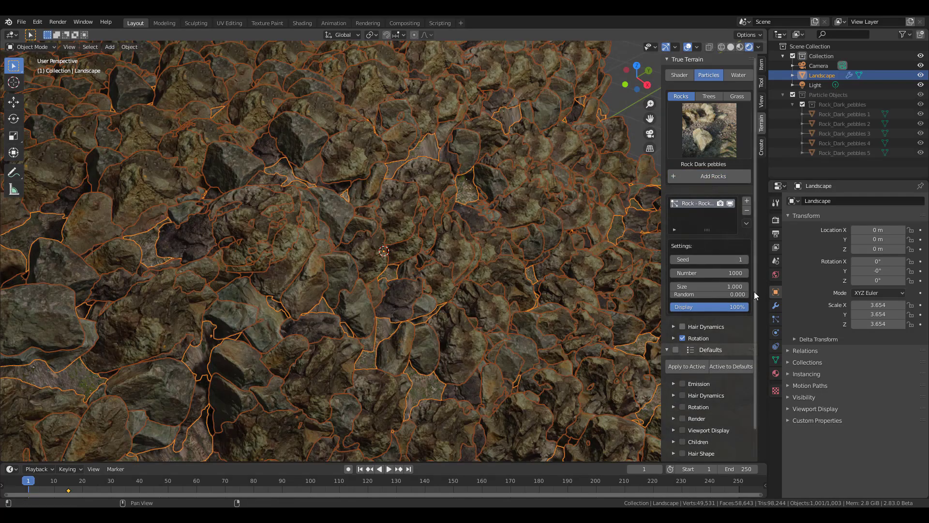
Set the rock particles' size to 0.1, after trying 0.2
left_click(734, 286)
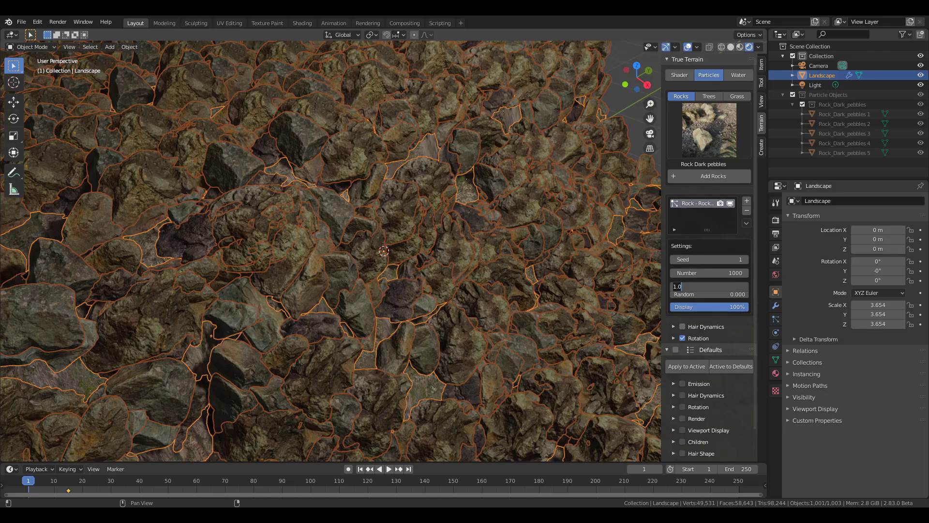
type("0.2")
key("Return")
middle_click_drag(426, 312, 439, 276)
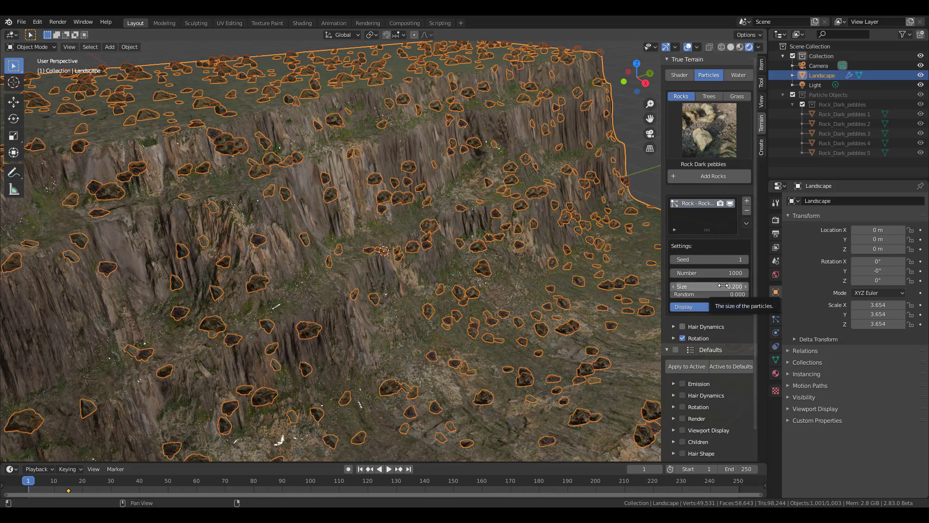
left_click(723, 286)
type("0.1")
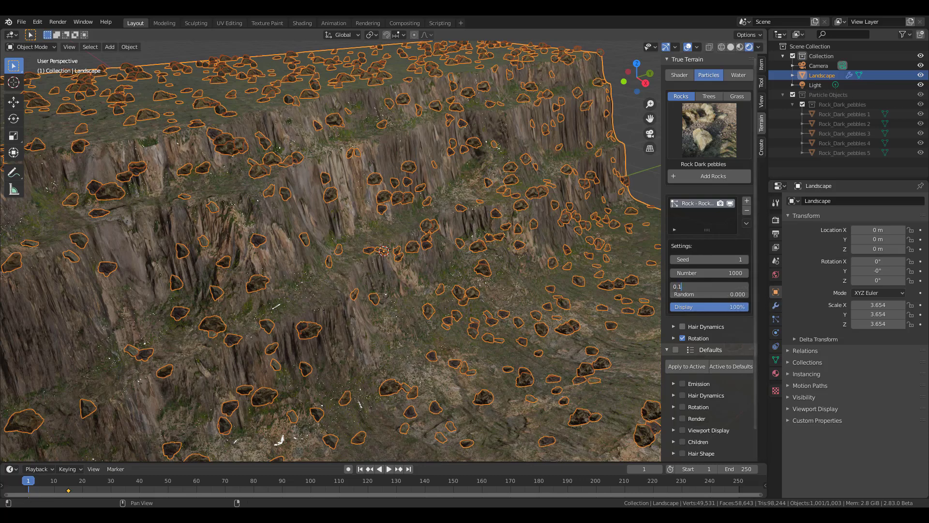
key("Return")
Inspect the scattered rocks from several sides and set their number to 100
middle_click_drag(359, 264, 381, 260)
scroll(381, 260, "down", 1)
scroll(381, 259, "down", 5)
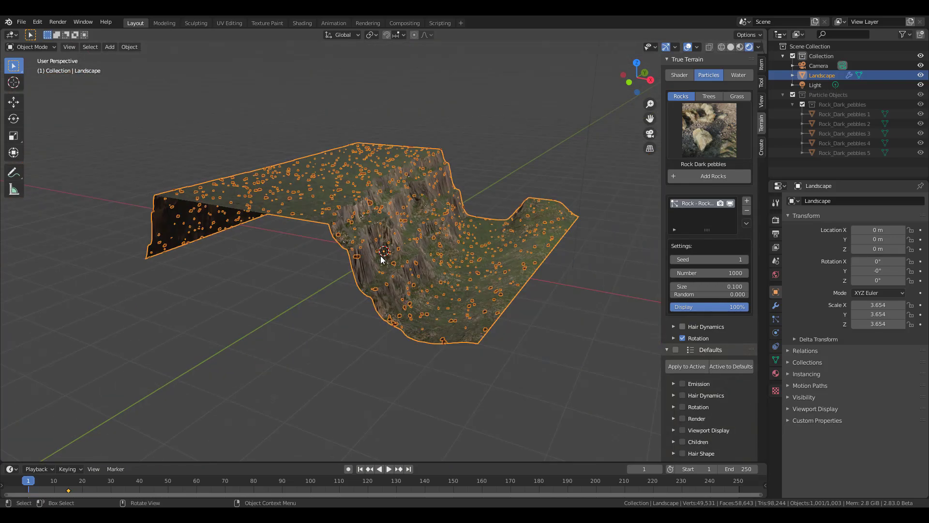
middle_click_drag(432, 274, 355, 270)
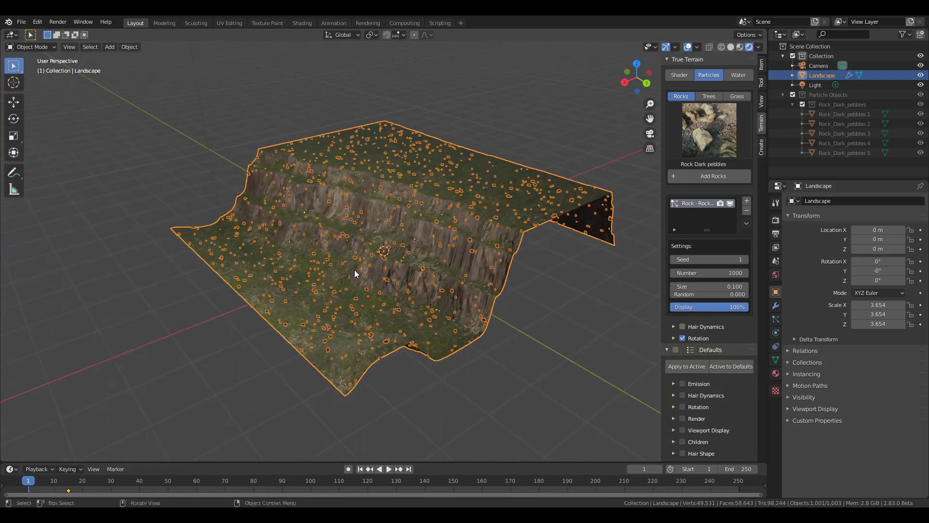
scroll(358, 271, "up", 8)
scroll(411, 266, "up", 3)
middle_click_drag(411, 266, 413, 268)
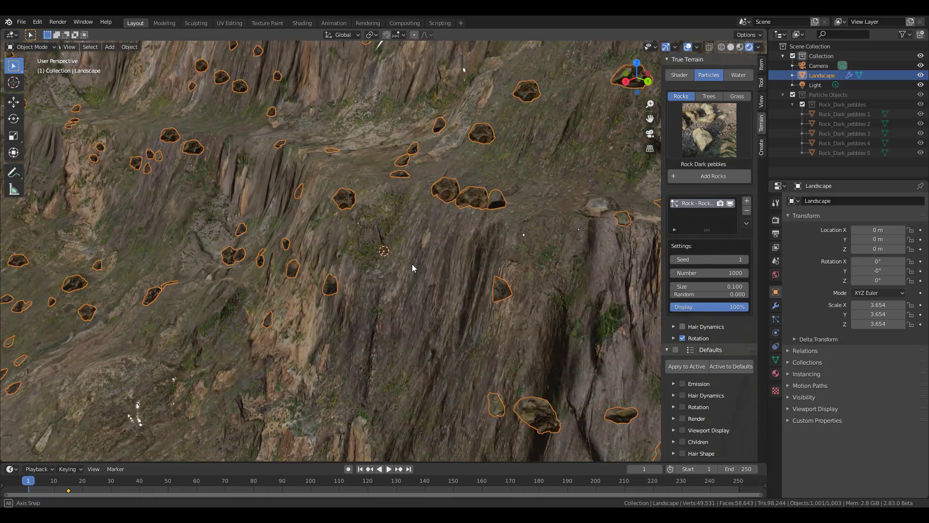
left_click(711, 273)
key("BackSpace")
key("Return")
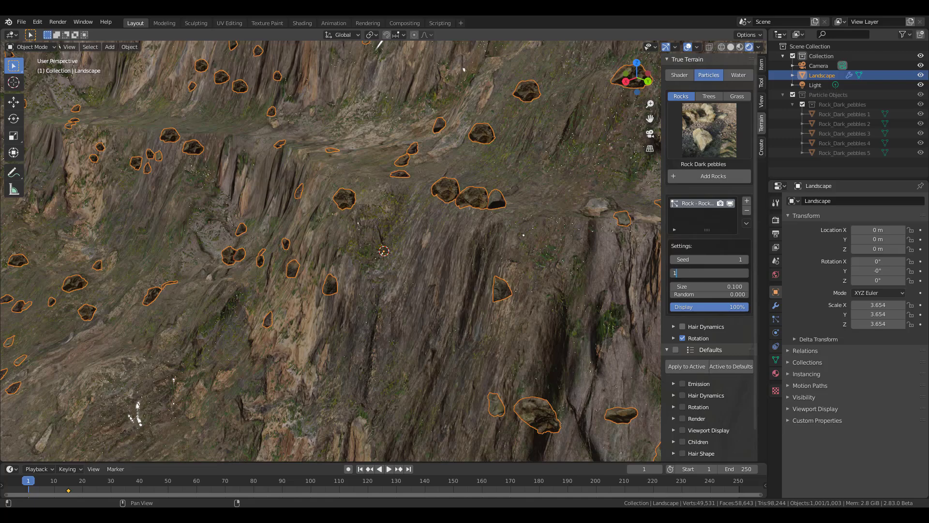
middle_click_drag(275, 252, 348, 264)
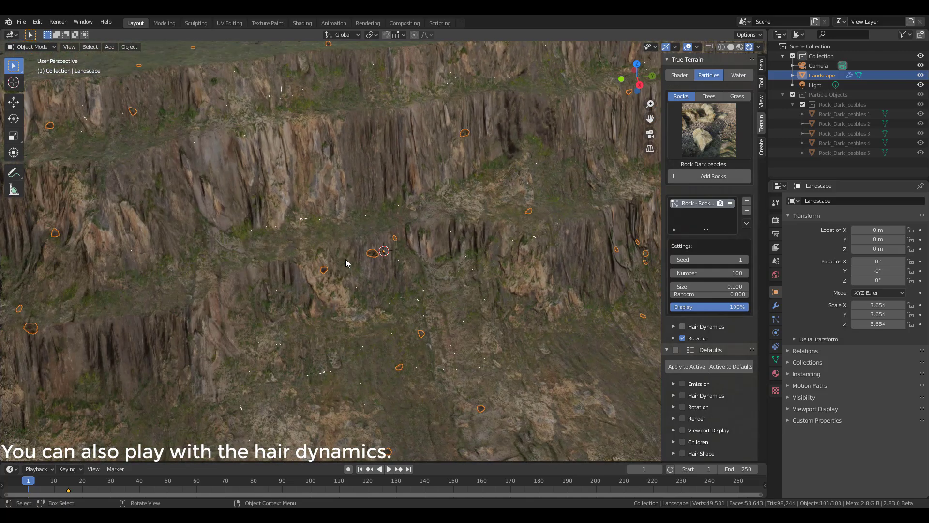
Browse the tree and grass types offered for scattering as particles on the landscape
scroll(349, 264, "down", 10)
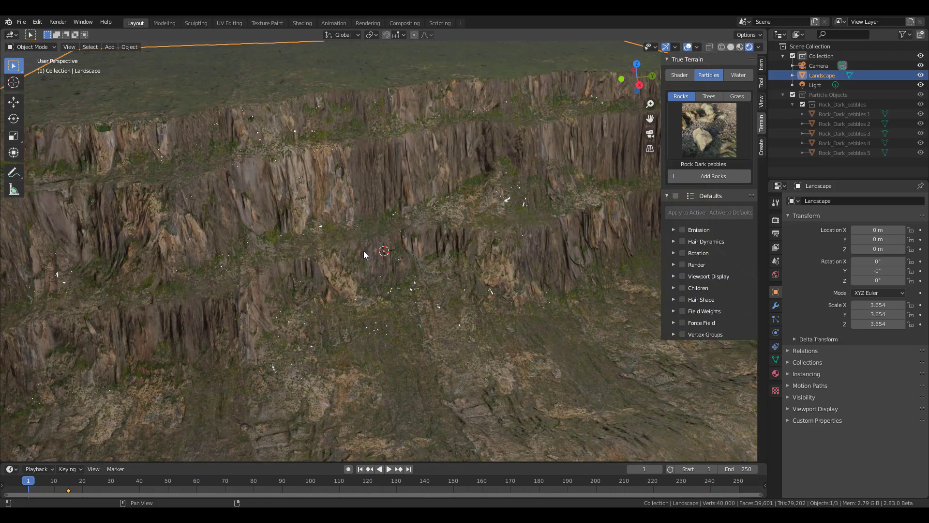
scroll(364, 251, "up", 5)
left_click(709, 96)
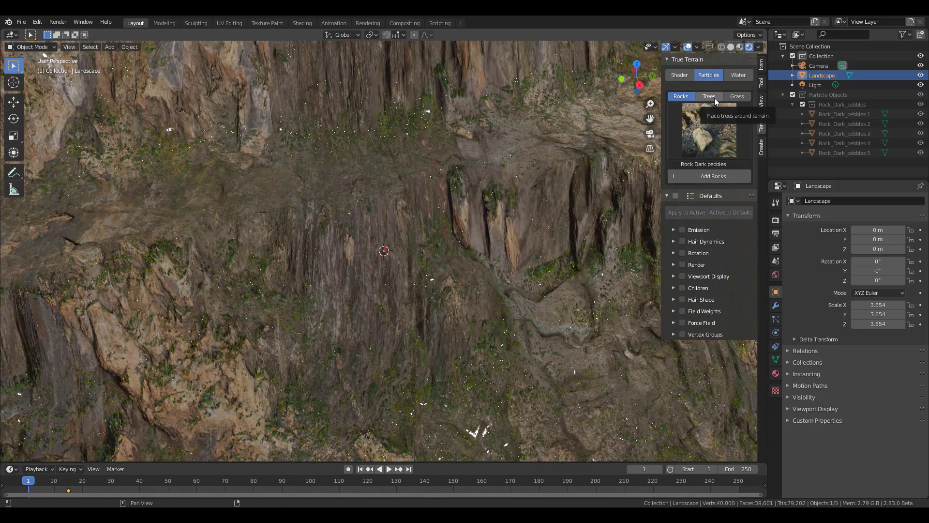
left_click(713, 133)
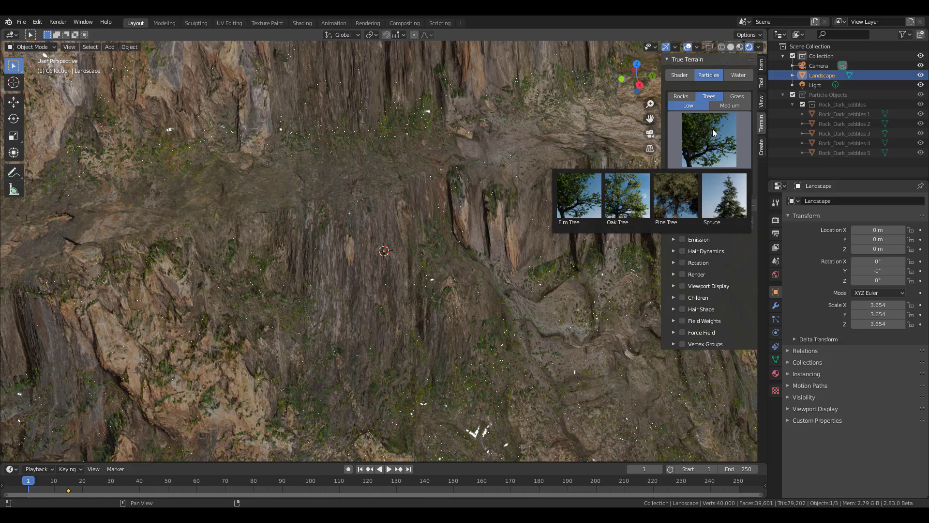
left_click(738, 97)
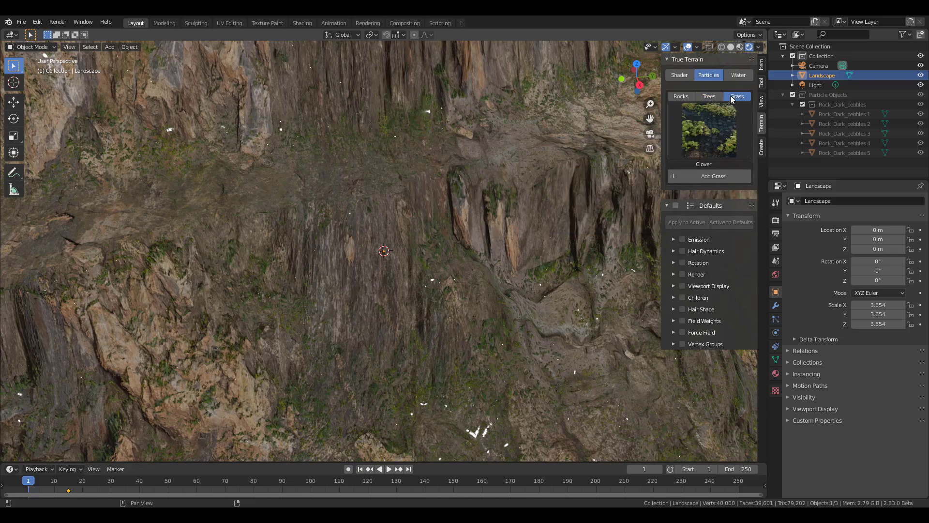
left_click(713, 124)
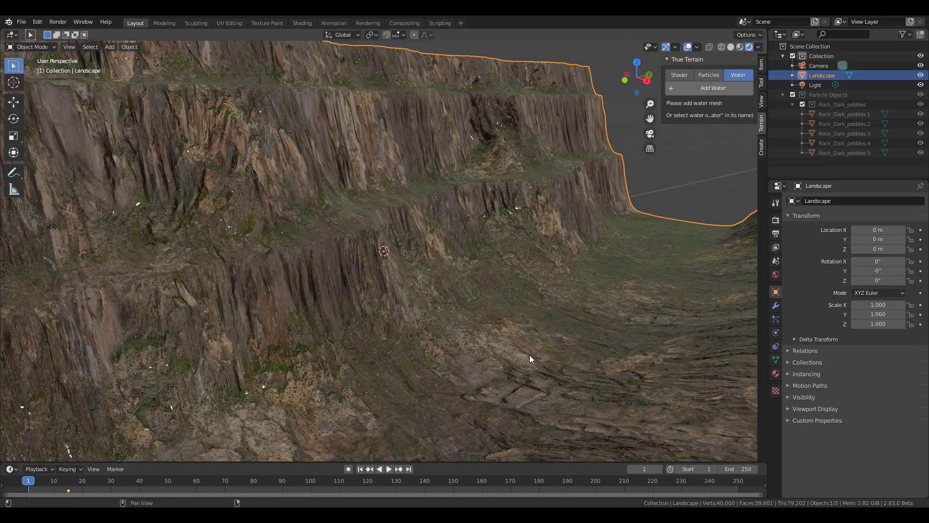
Add a True Terrain water object to the landscape
scroll(413, 292, "down", 6)
middle_click_drag(365, 260, 397, 280)
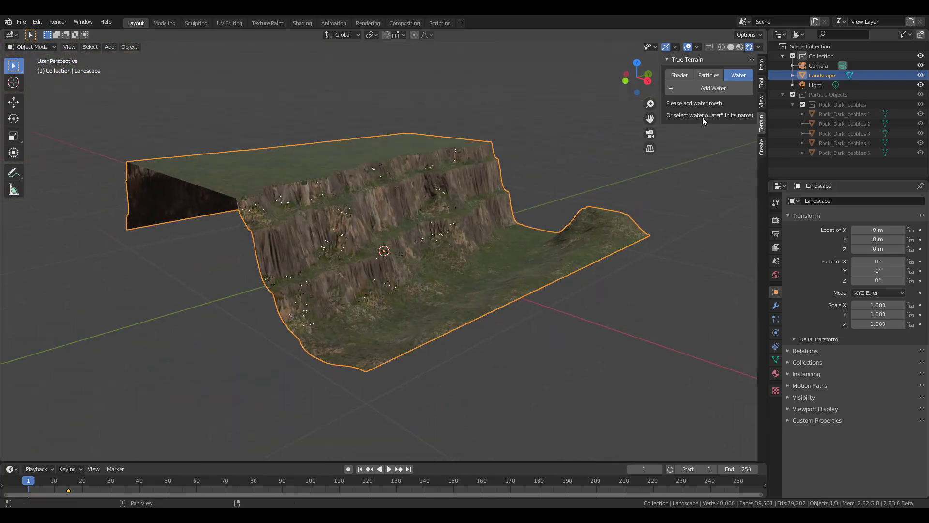
left_click(720, 89)
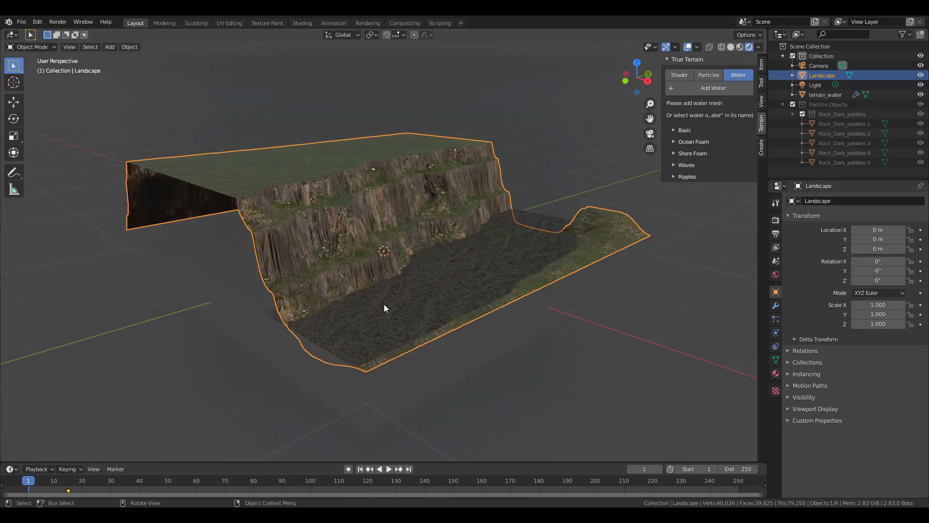
Examine the water's extent against the terrain from far away and up close
middle_click_drag(375, 307, 452, 307)
scroll(465, 298, "down", 10)
scroll(465, 286, "up", 12)
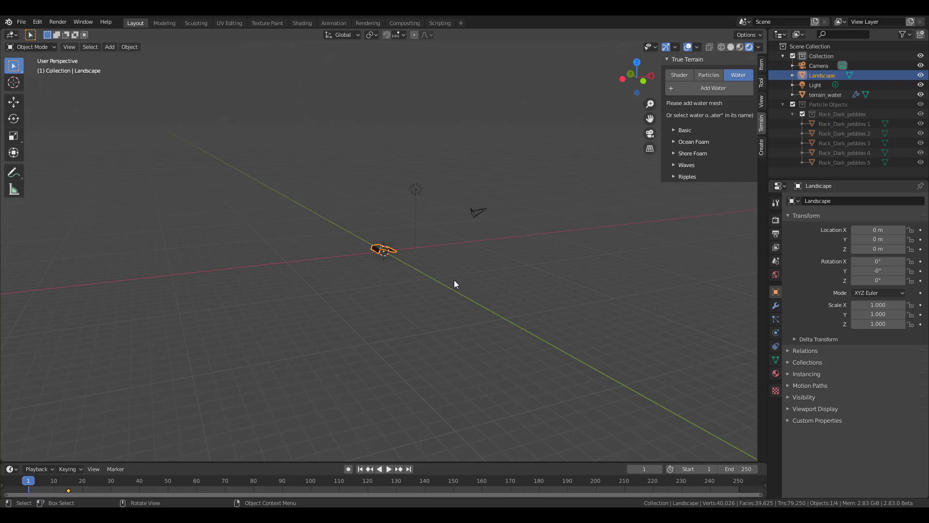
middle_click_drag(463, 240, 414, 253)
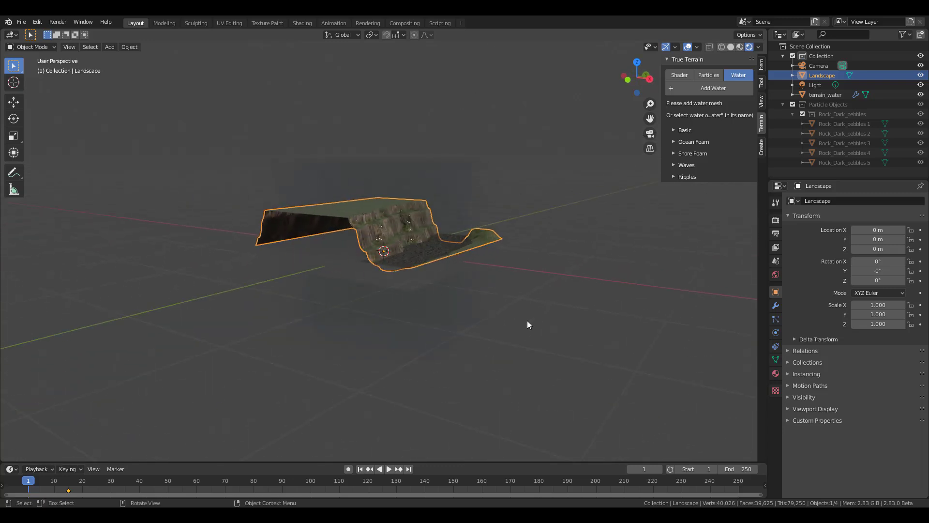
middle_click_drag(527, 321, 431, 315)
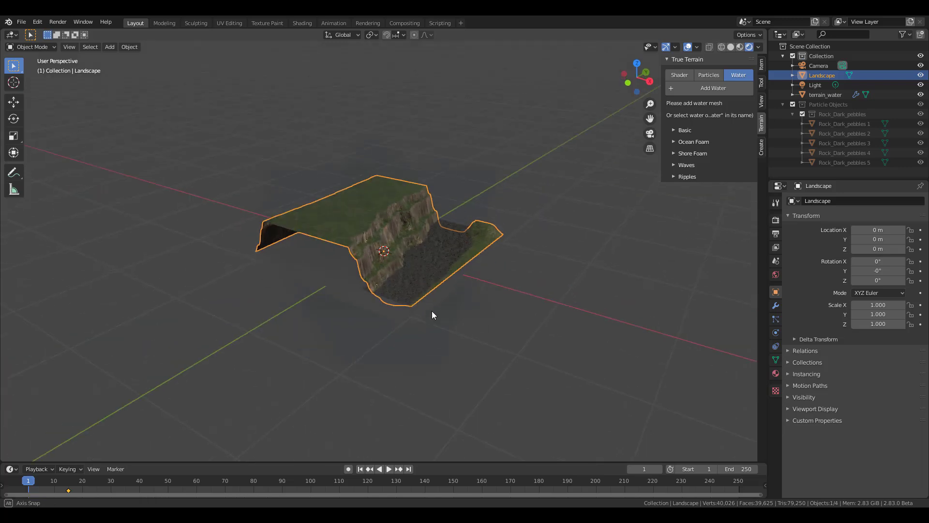
scroll(436, 255, "up", 4)
scroll(436, 254, "up", 2)
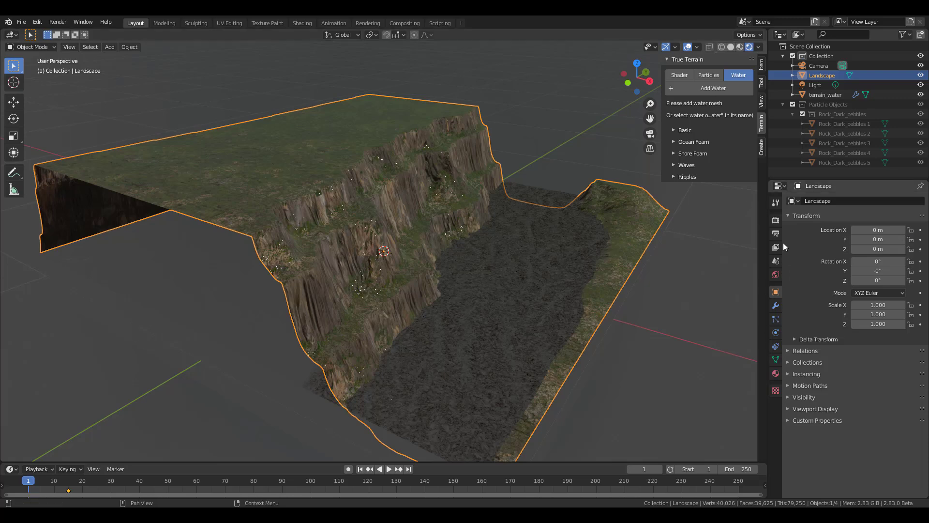
Switch the scene's render engine to Cycles
left_click(776, 220)
left_click(891, 201)
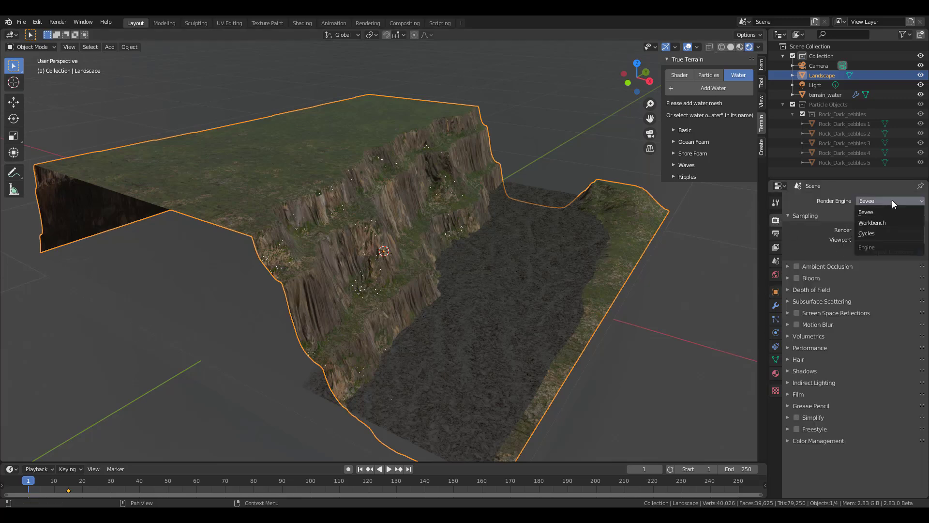
left_click(880, 233)
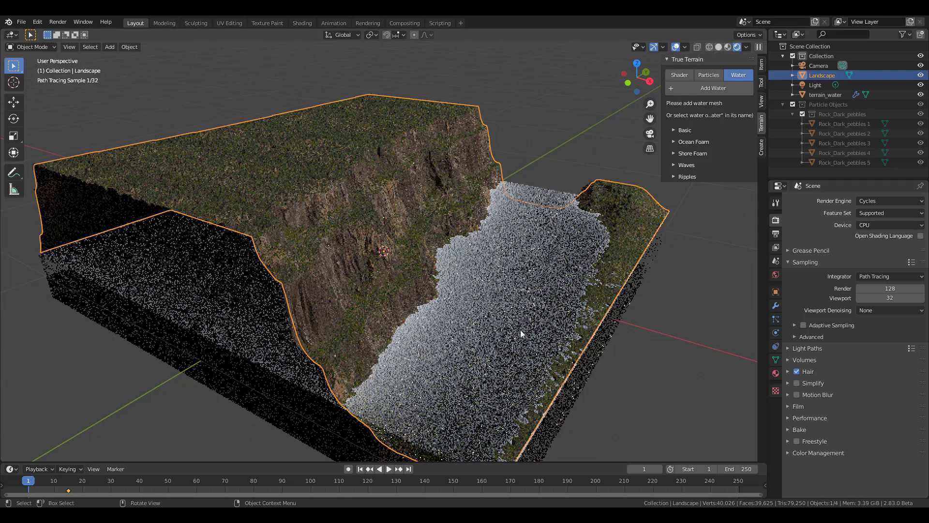
middle_click_drag(527, 331, 527, 333)
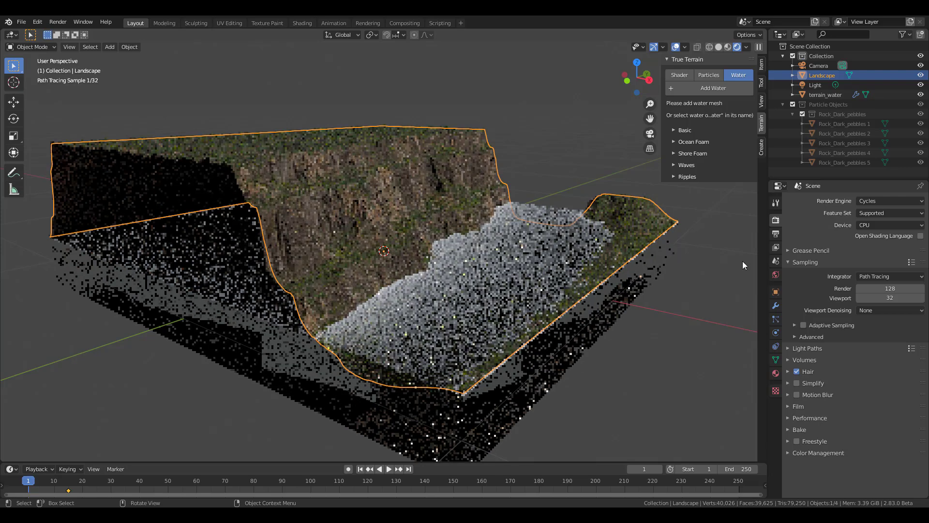
Select the terrain water and review its Basic, Ocean Foam, Shore Foam, Waves and Ripples settings
left_click(221, 287)
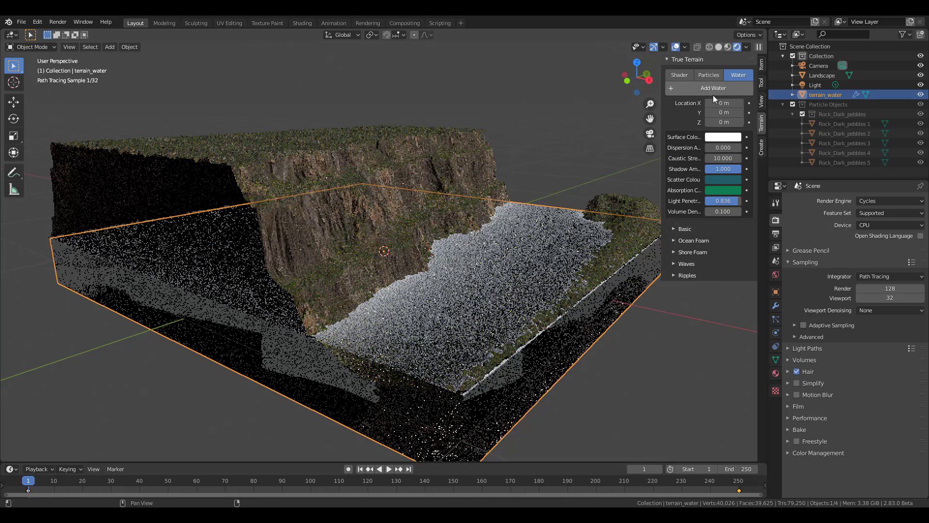
left_click(681, 230)
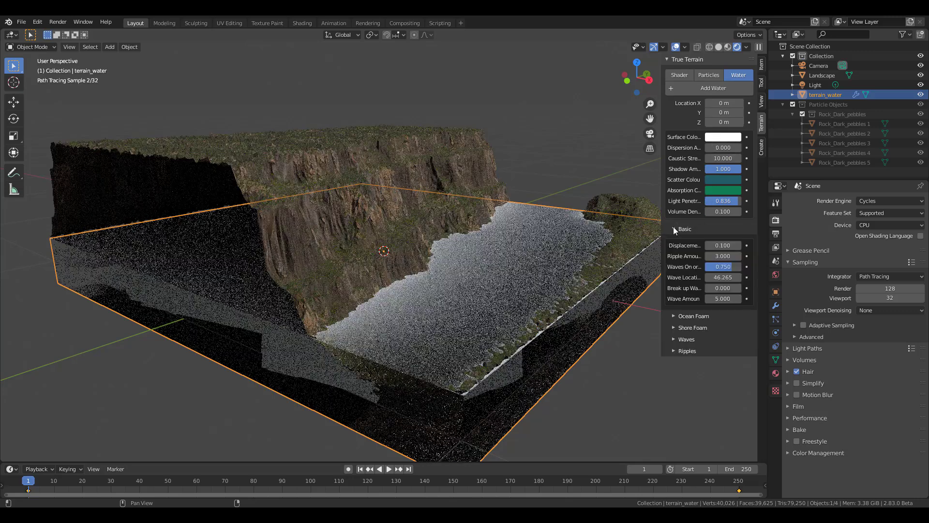
left_click(682, 229)
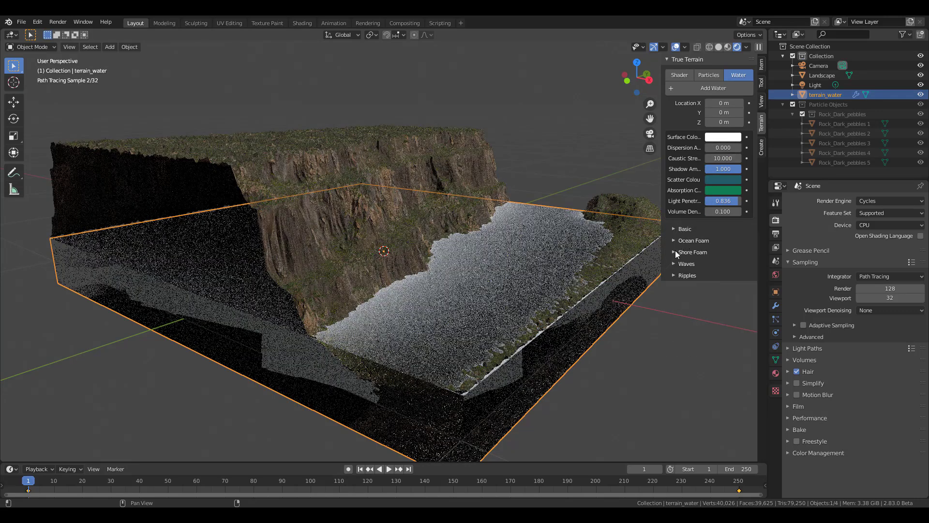
left_click(675, 240)
left_click(675, 239)
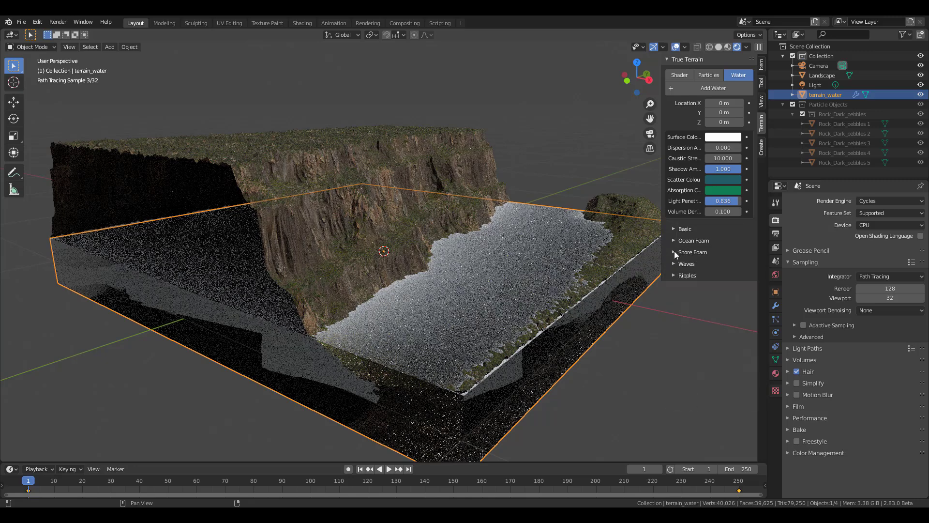
left_click(674, 250)
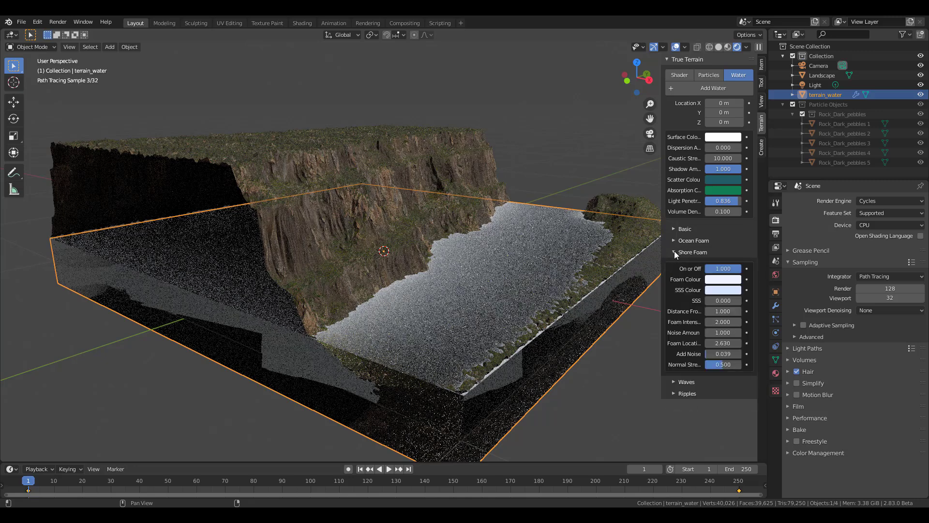
left_click(675, 250)
left_click(675, 275)
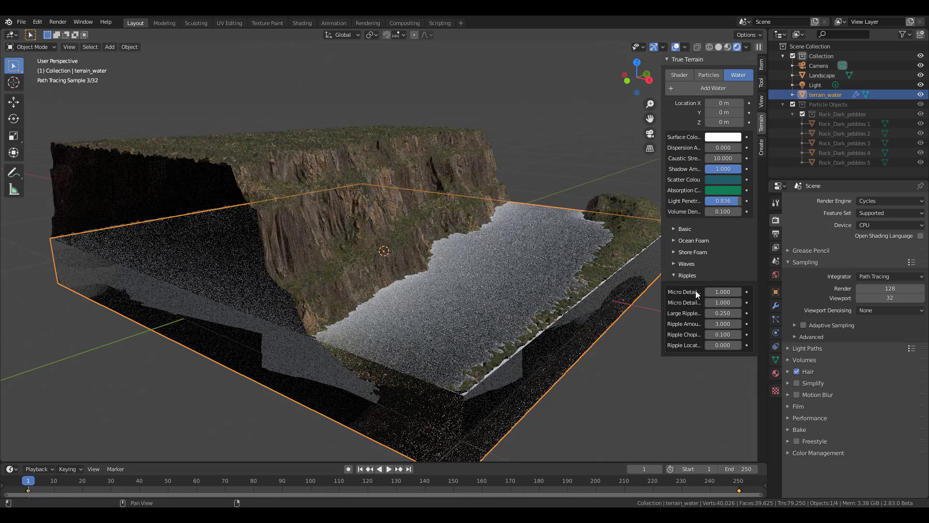
left_click(677, 263)
left_click(675, 262)
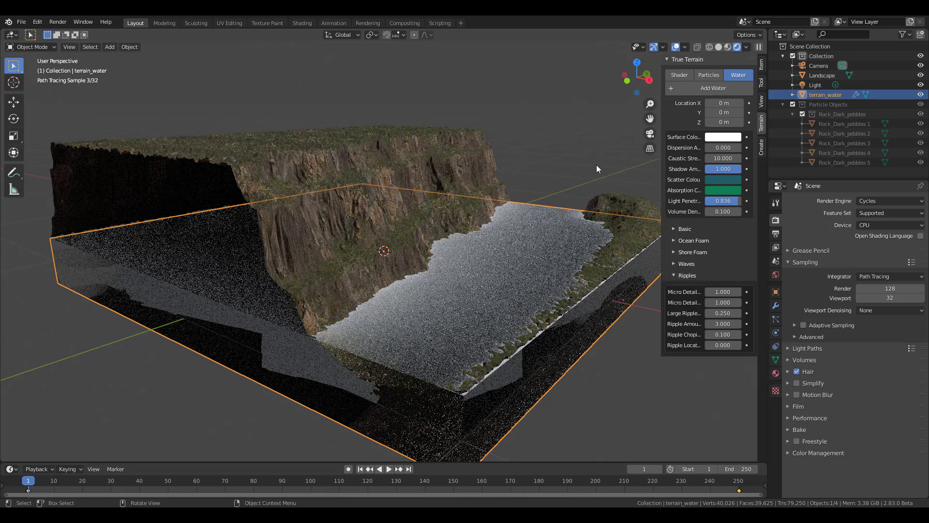
left_click(572, 188)
middle_click_drag(572, 188, 722, 143)
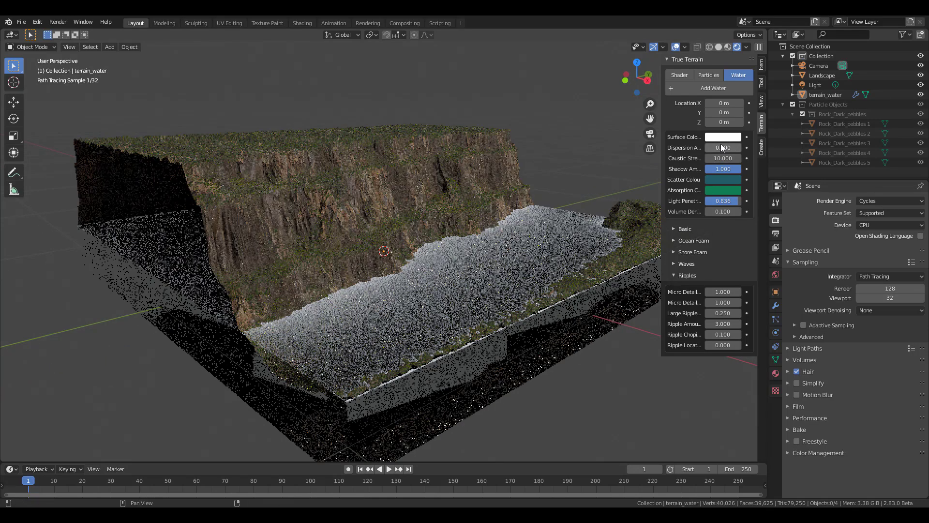
right_click(721, 145)
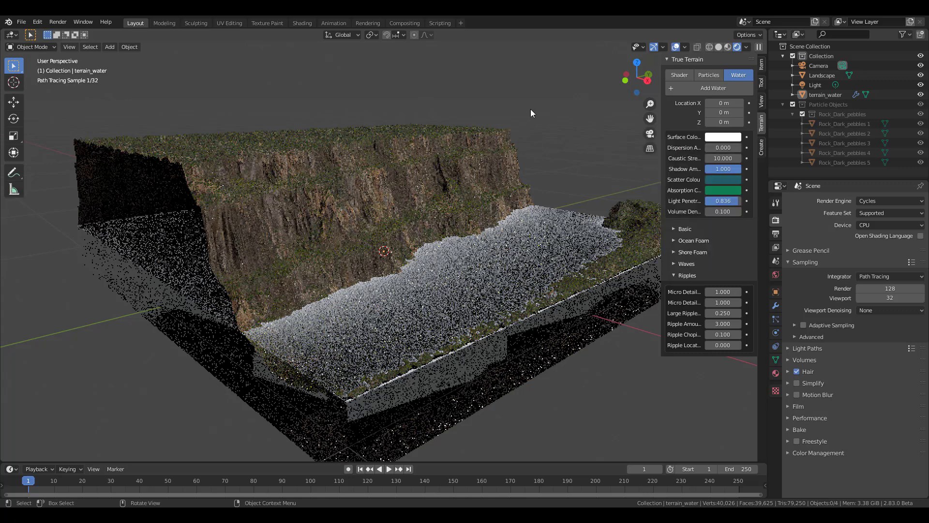
Read through the True Terrain 3.0 product page in the web browser, including its features, update log and roadmap
scroll(530, 109, "up", 5)
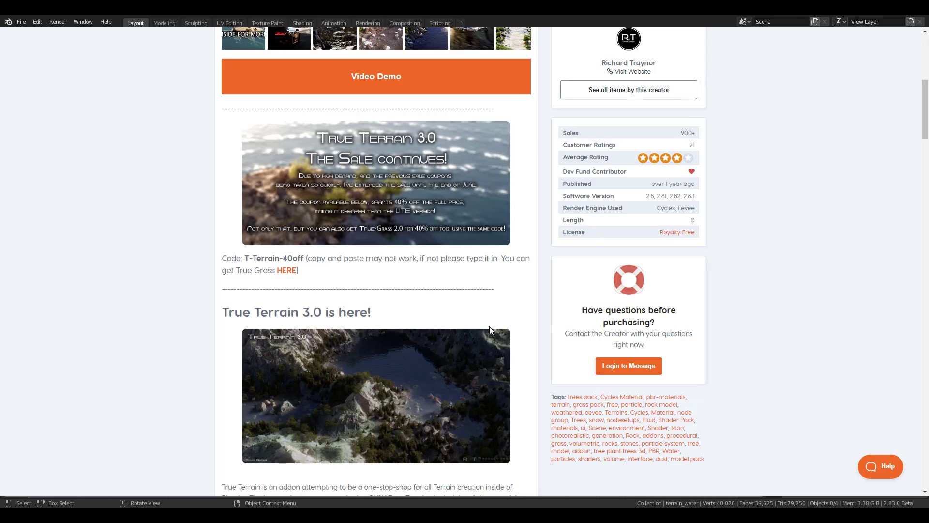
scroll(489, 330, "down", 10)
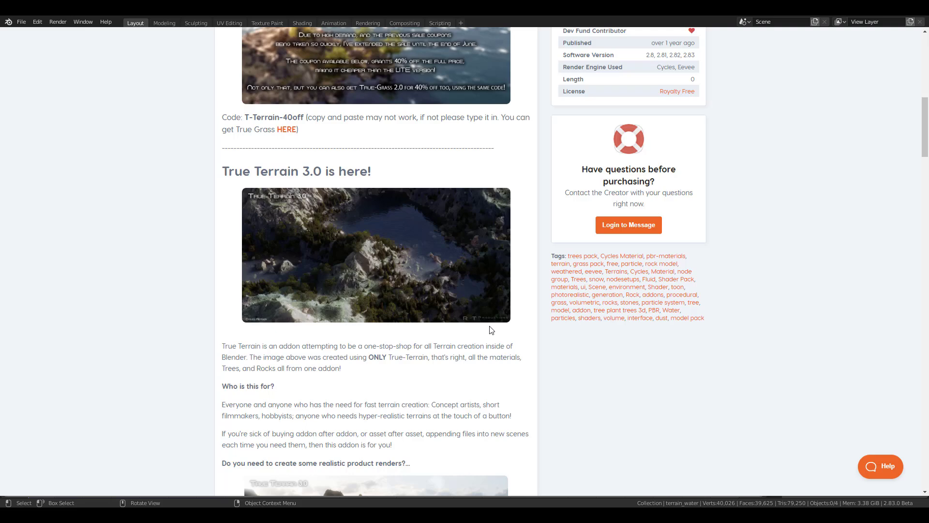
scroll(492, 329, "down", 8)
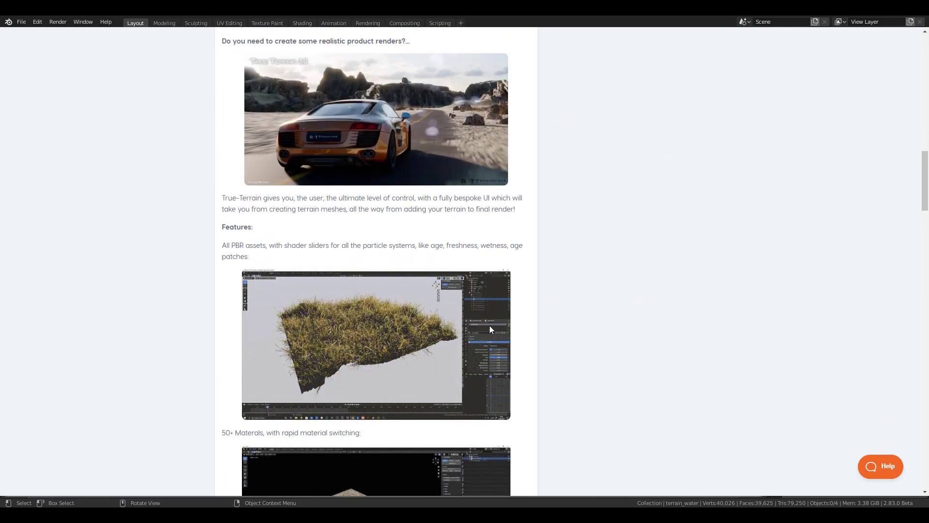
scroll(489, 325, "down", 5)
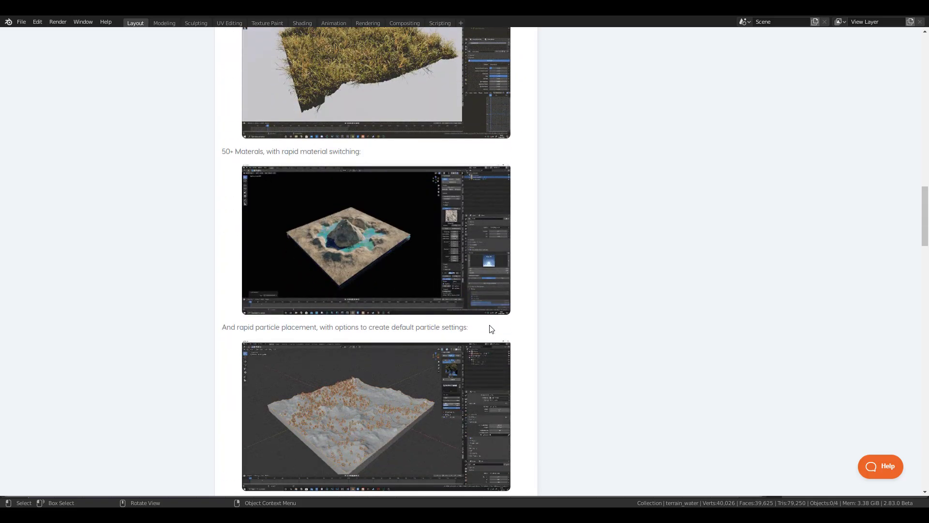
scroll(490, 328, "down", 3)
scroll(490, 329, "down", 3)
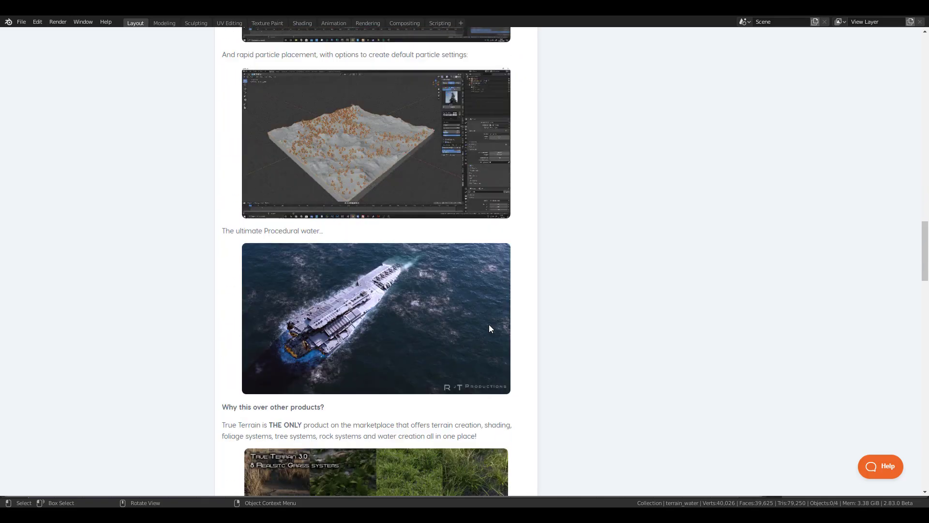
scroll(489, 328, "down", 15)
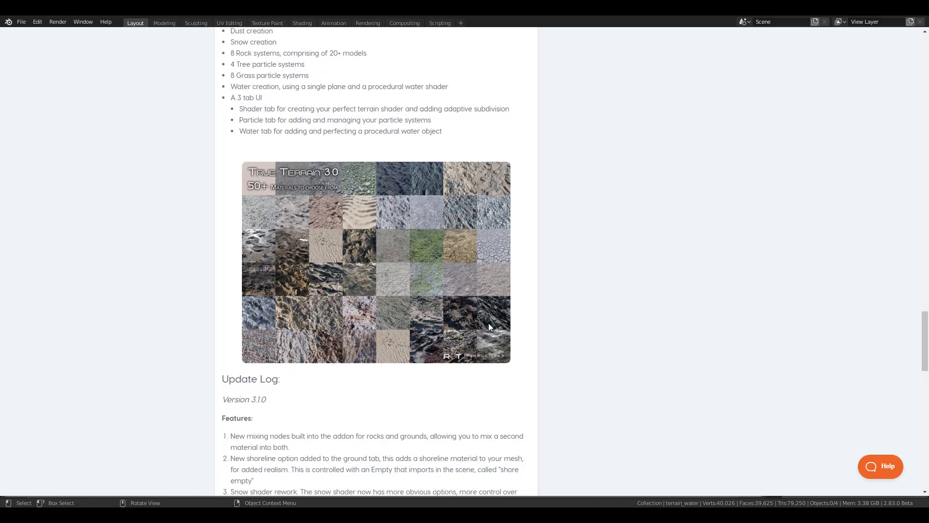
scroll(489, 326, "down", 13)
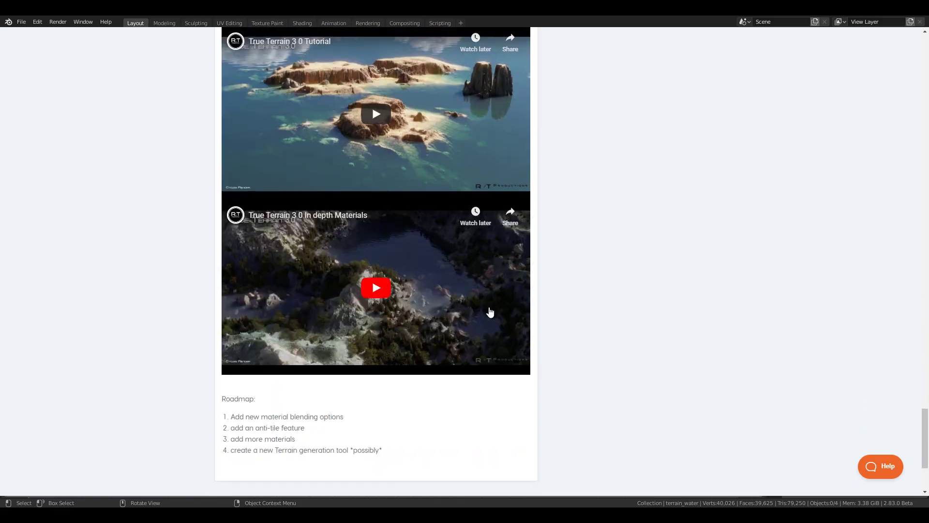
scroll(490, 313, "down", 2)
scroll(489, 309, "up", 20)
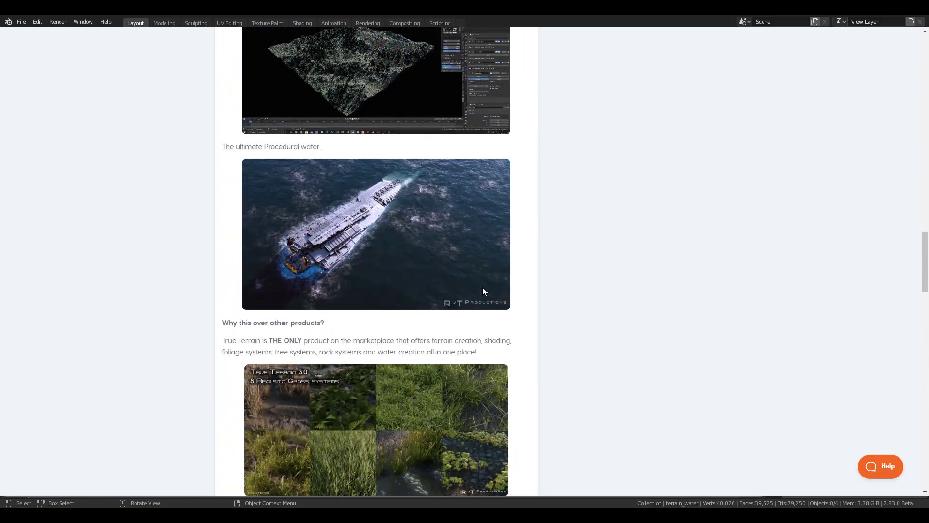
Examine the untextured canyon landscape in the other Blender scene
scroll(483, 287, "up", 8)
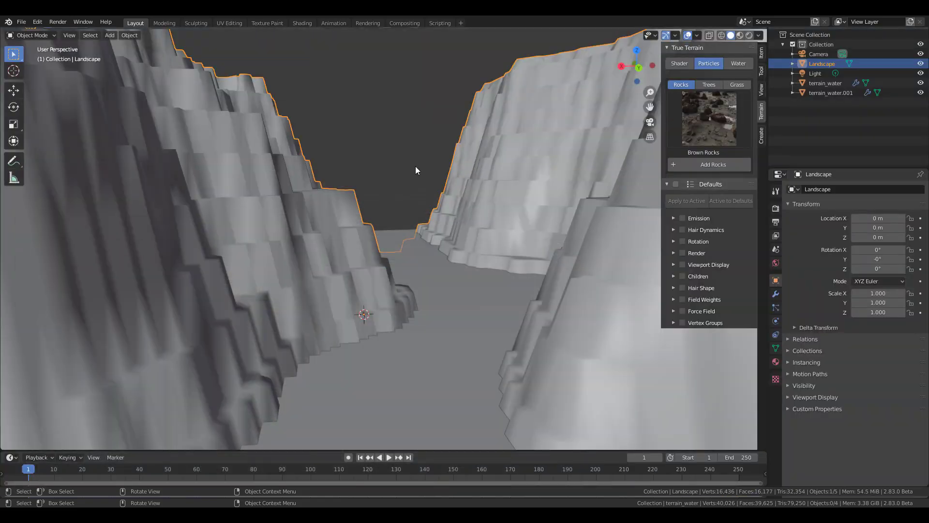
scroll(495, 196, "down", 5)
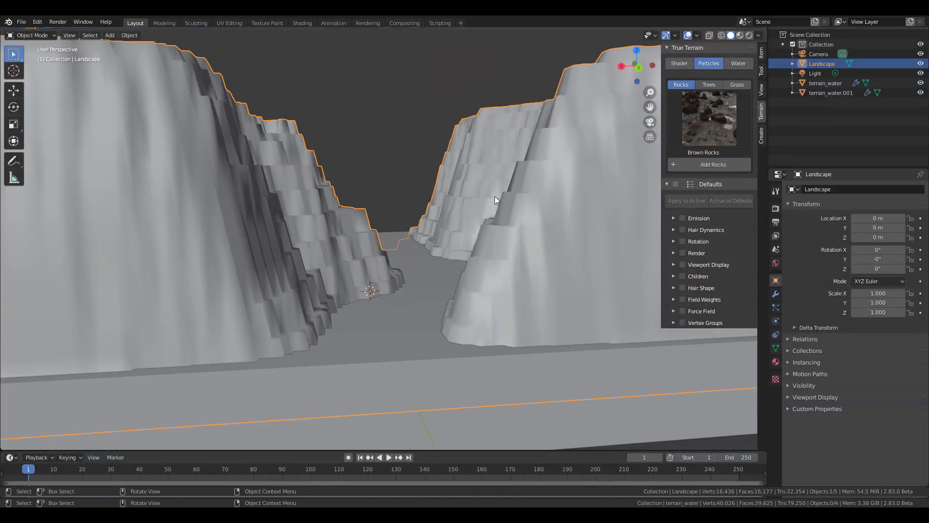
middle_click_drag(495, 196, 480, 248)
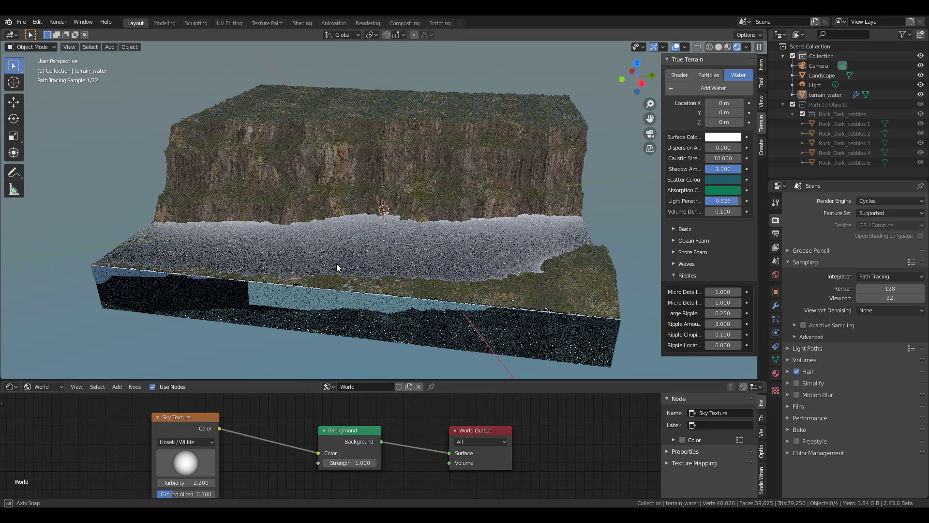
Set the Cycles render device to CPU for the textured landscape scene
middle_click_drag(479, 334, 474, 325)
scroll(475, 324, "up", 3)
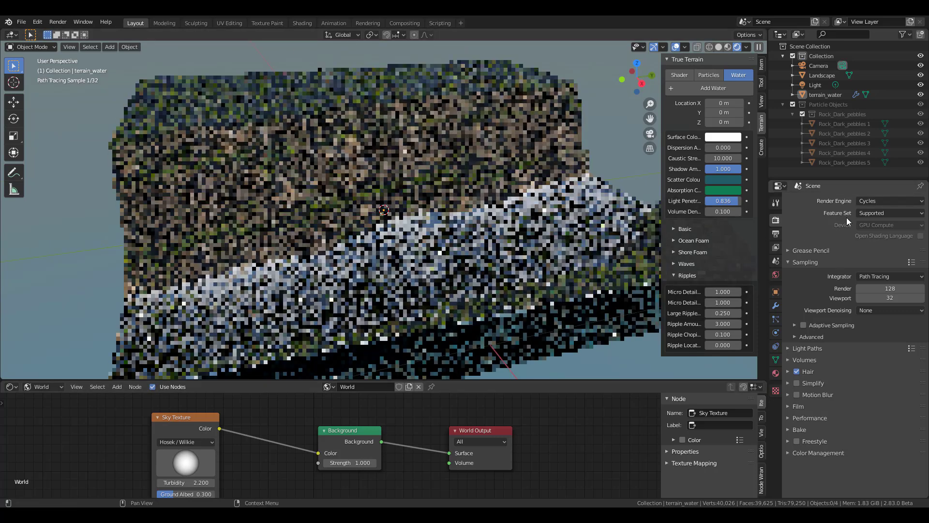
left_click(886, 225)
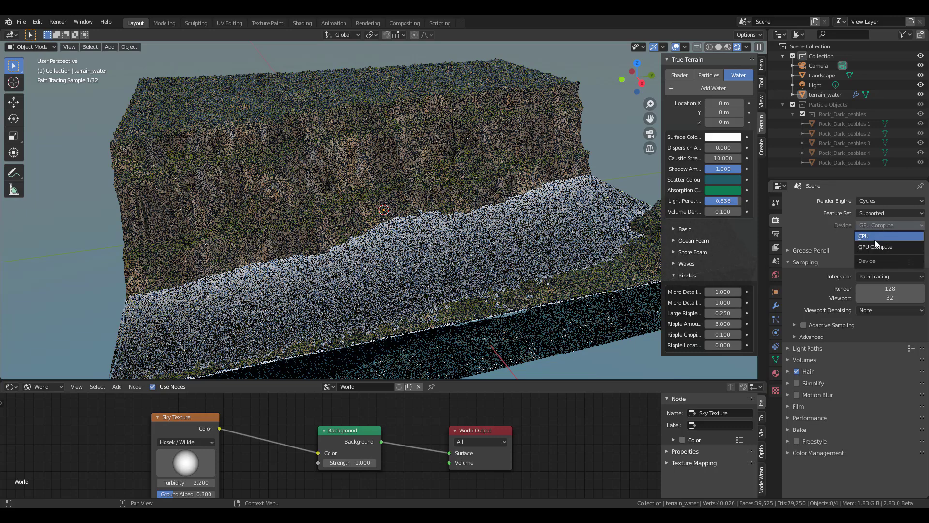
left_click(876, 237)
scroll(417, 196, "up", 3)
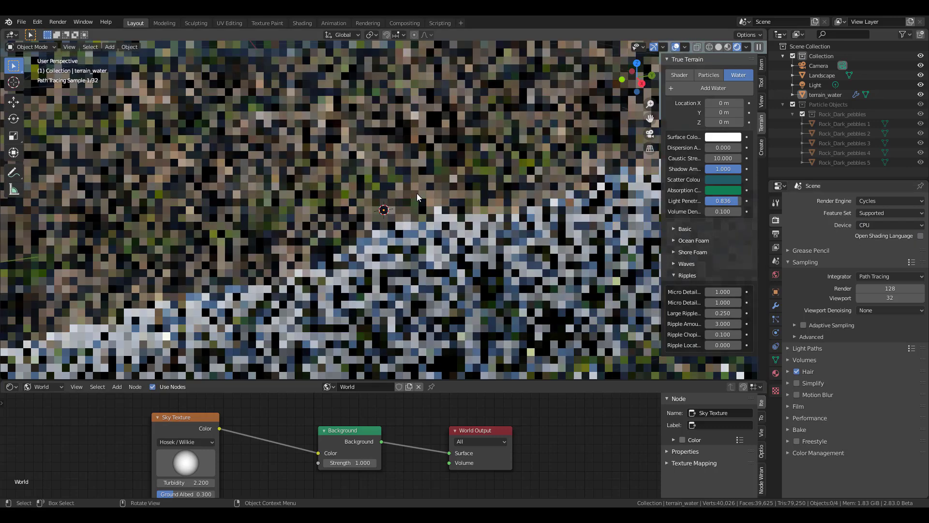
scroll(417, 196, "down", 2)
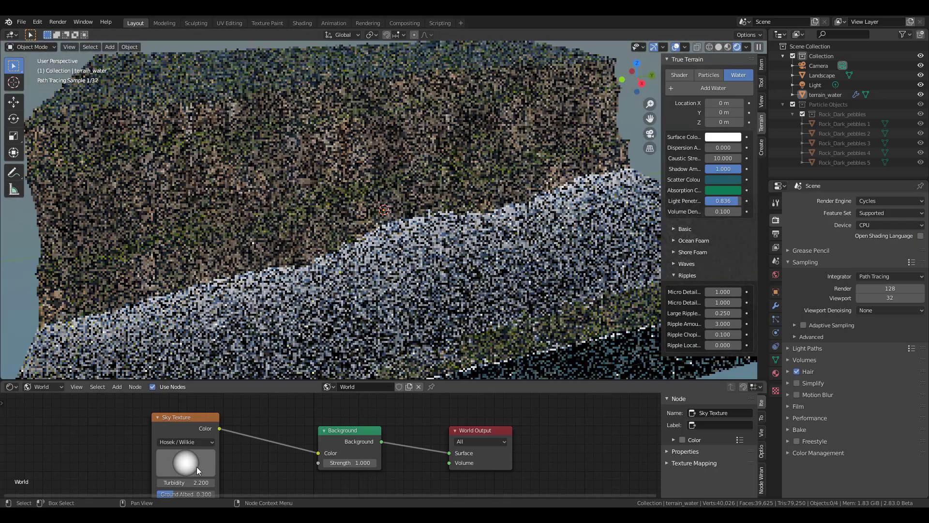
Switch the render engine to Eevee
left_click(879, 201)
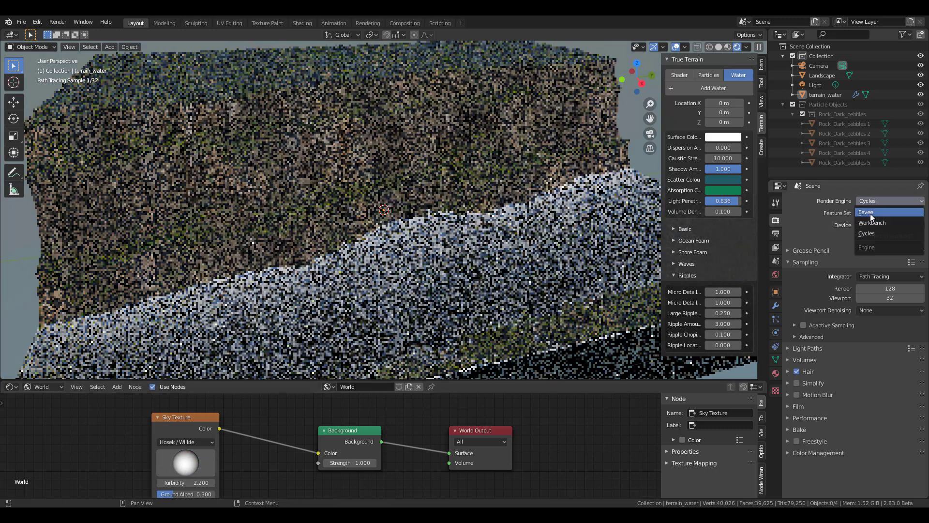